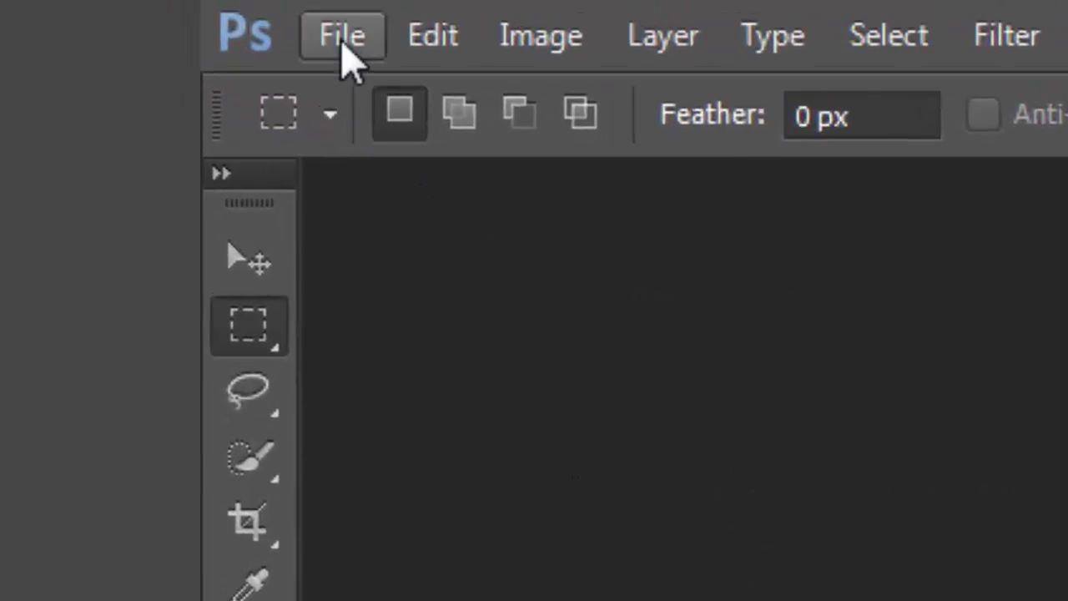
Create a new International Paper A4 document (210 × 297 mm, 300 ppi) and zoom out to view it.
left_click(342, 41)
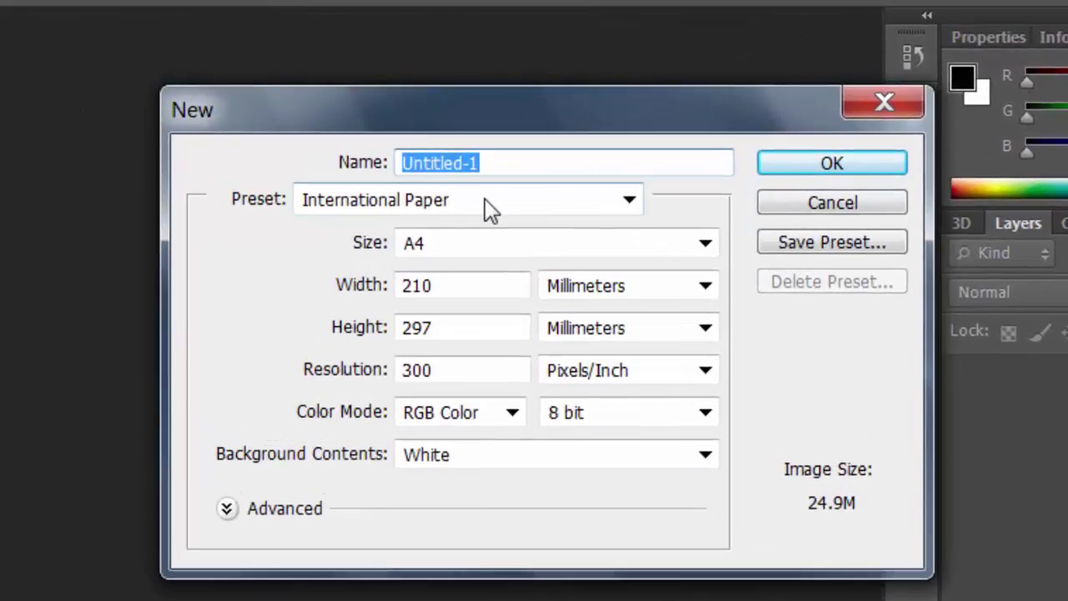
left_click(405, 204)
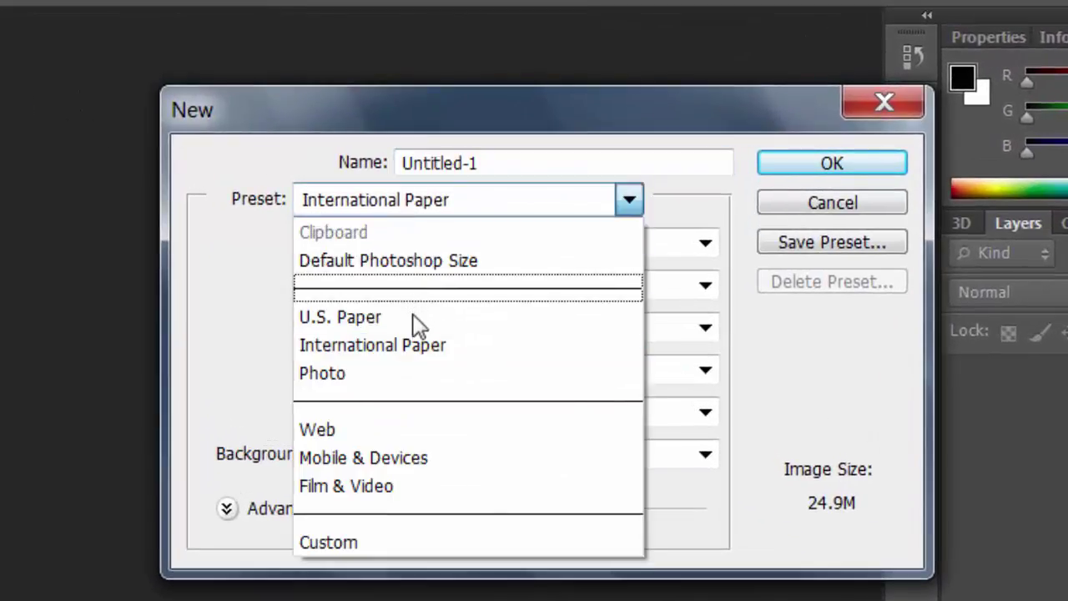
left_click(417, 348)
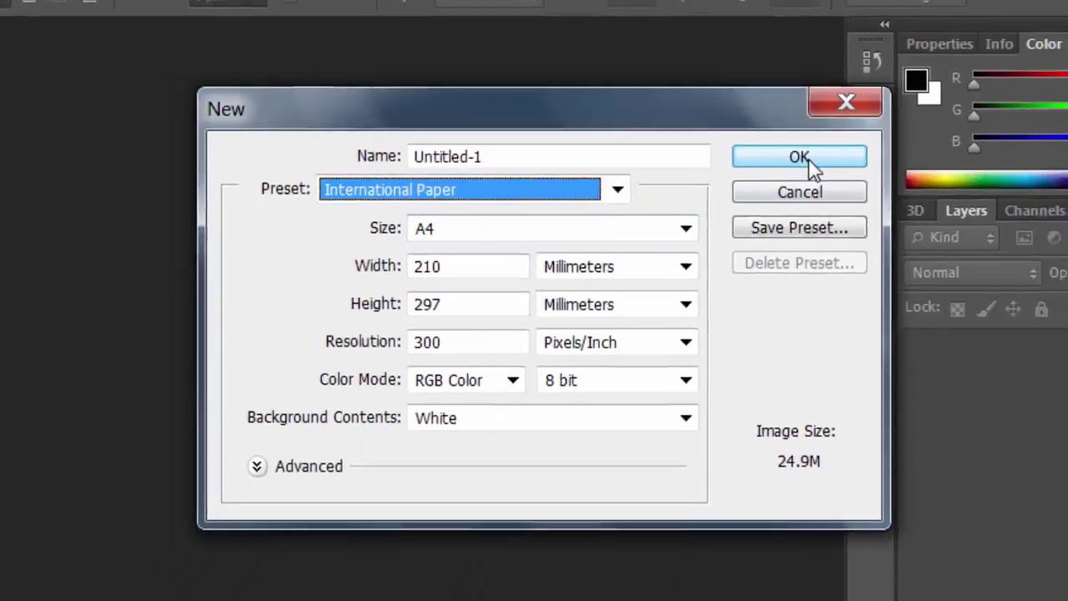
left_click(834, 167)
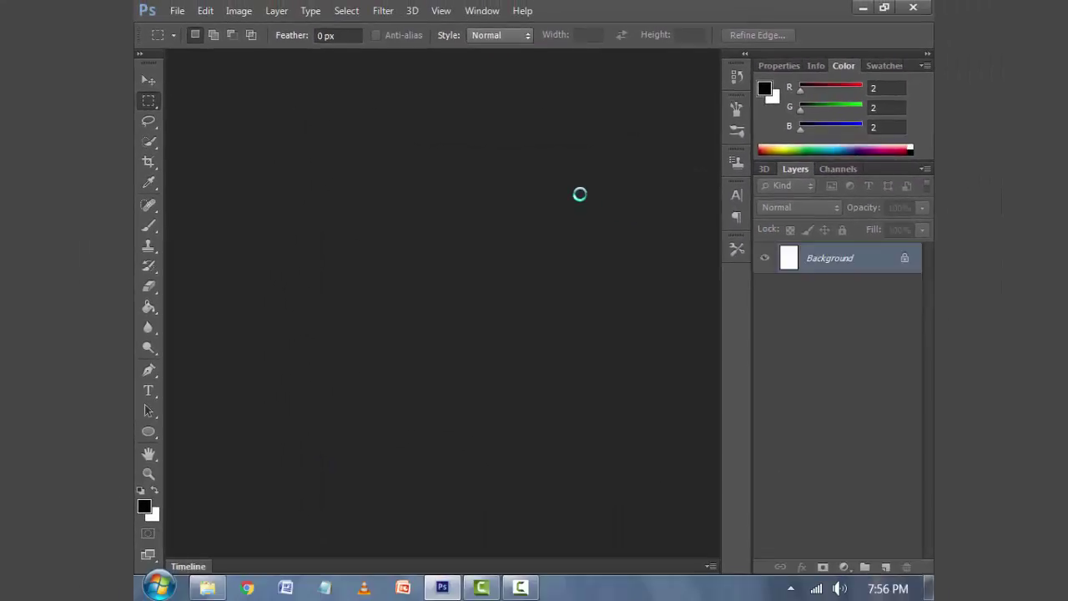
scroll(580, 196, "down", 2)
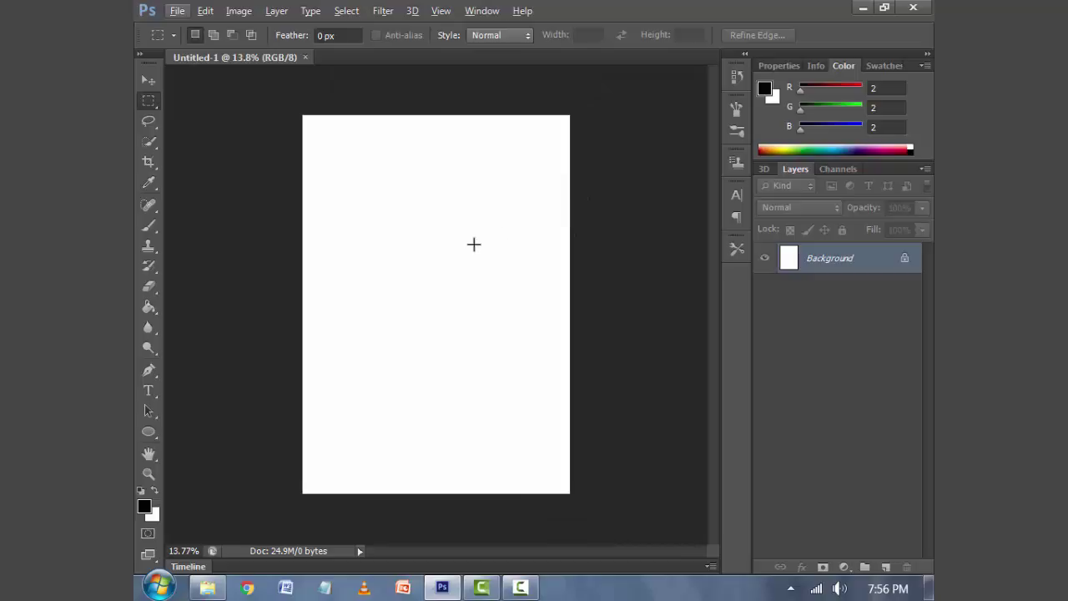
Drag the pretty-girls-wallpaper photo from Explorer into Untitled-1 as a new layer.
left_click(218, 585)
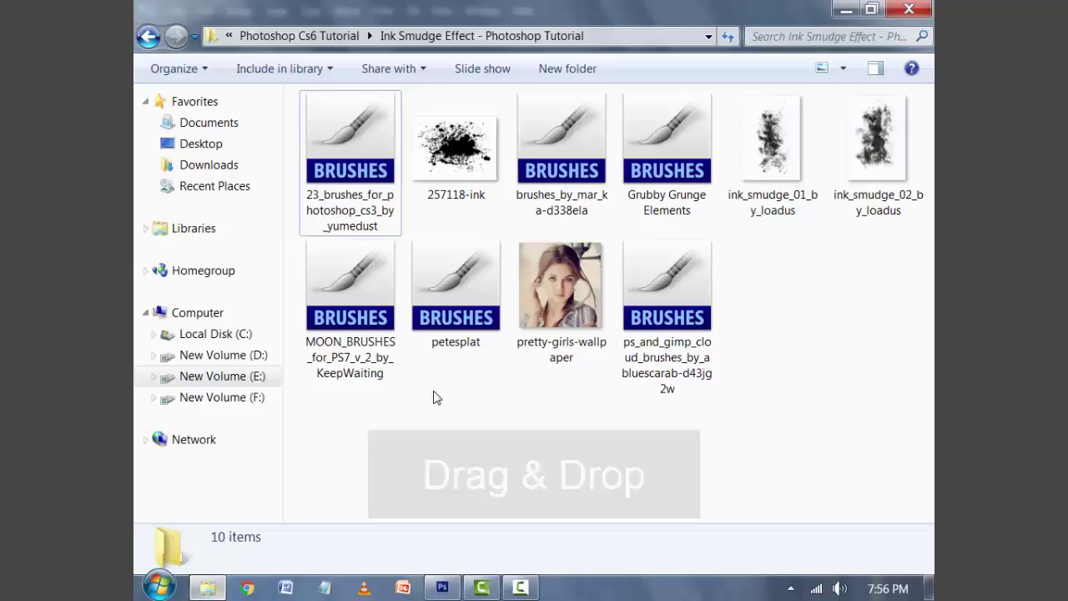
left_click(563, 276)
mouse_move(563, 276)
left_mouse_down()
mouse_move(446, 589)
mouse_move(491, 313)
left_mouse_up()
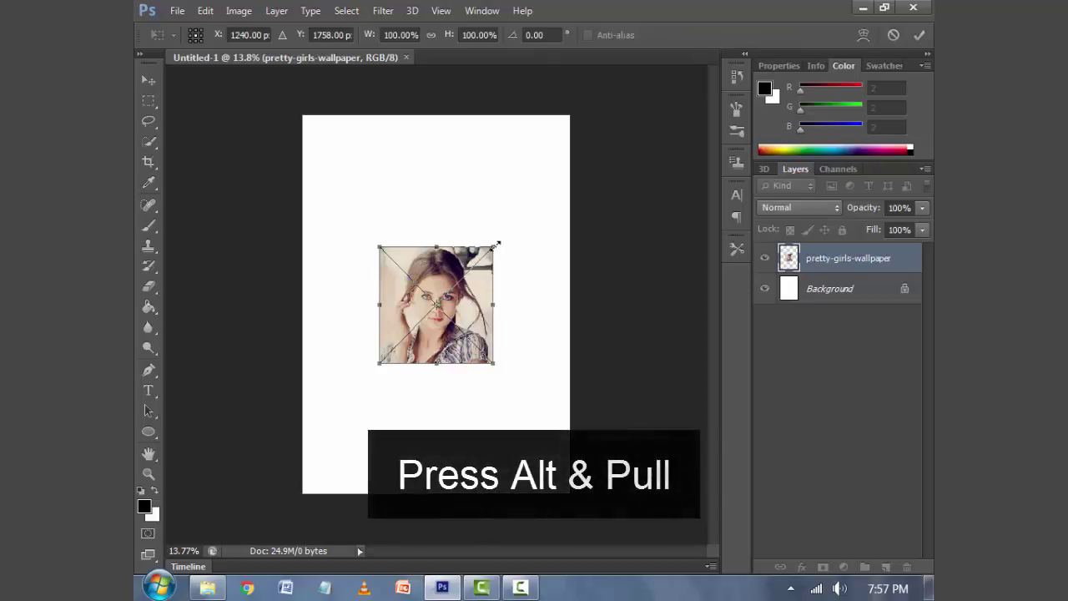
Scale the portrait to about 337% so it covers the page, shift it slightly upward, and commit.
left_click_drag(494, 246, 605, 88)
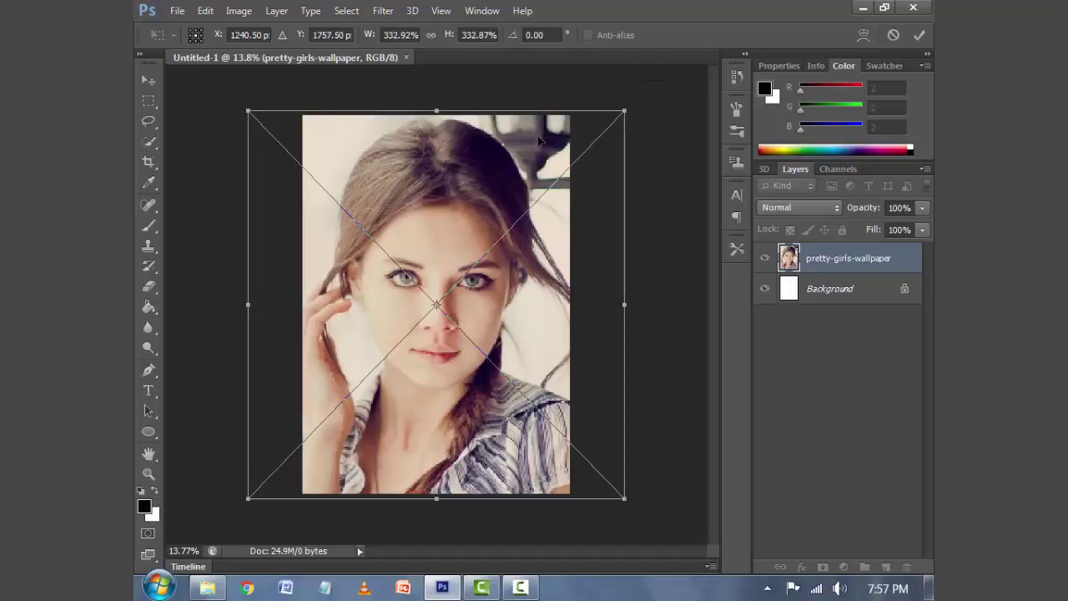
left_click_drag(539, 142, 543, 144)
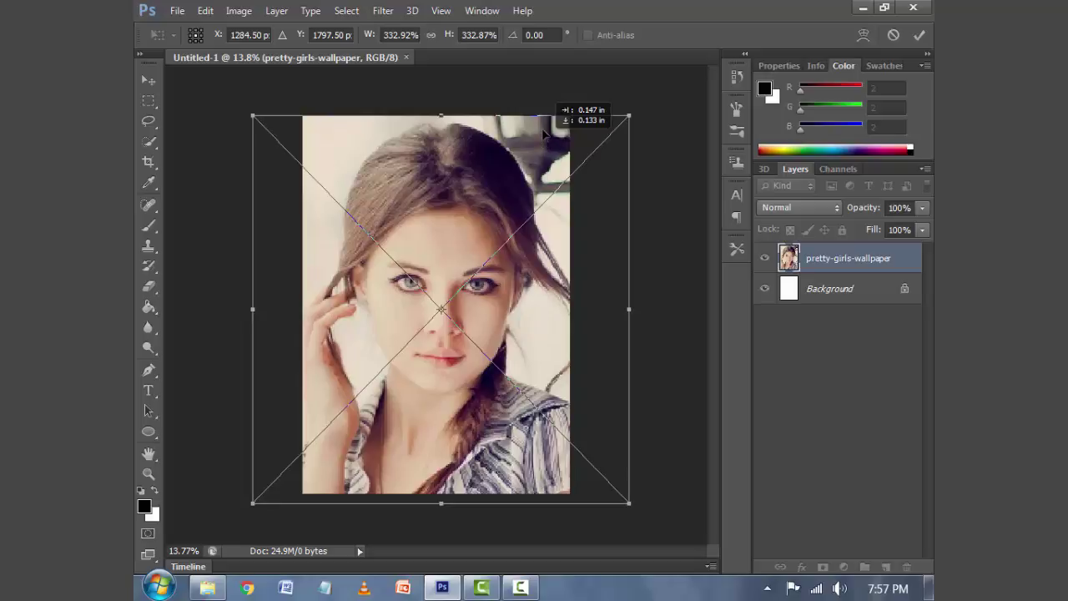
left_click_drag(543, 133, 543, 123)
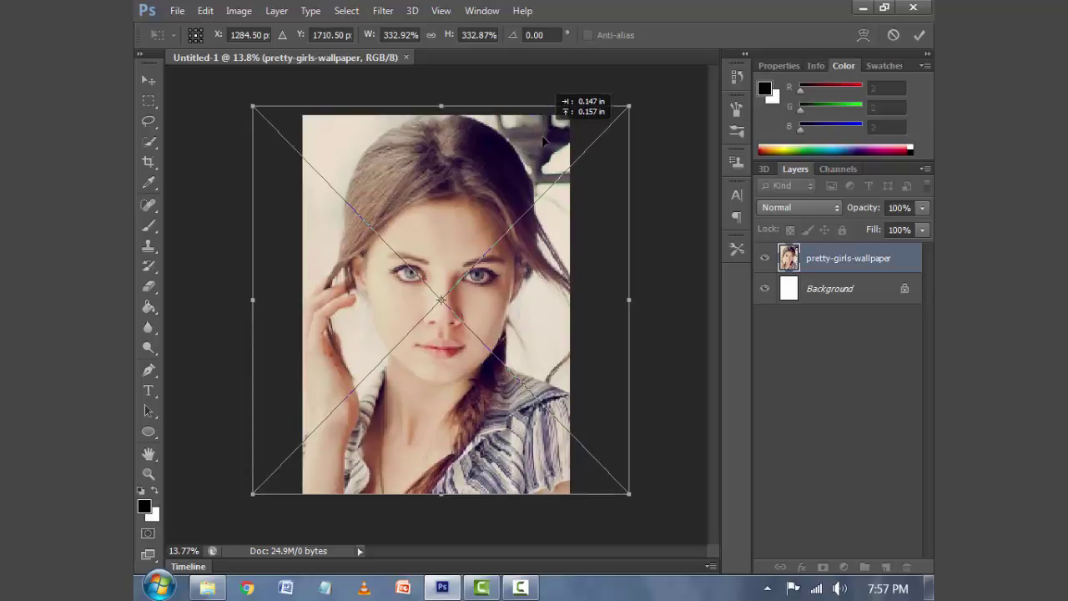
key("ctrl+z")
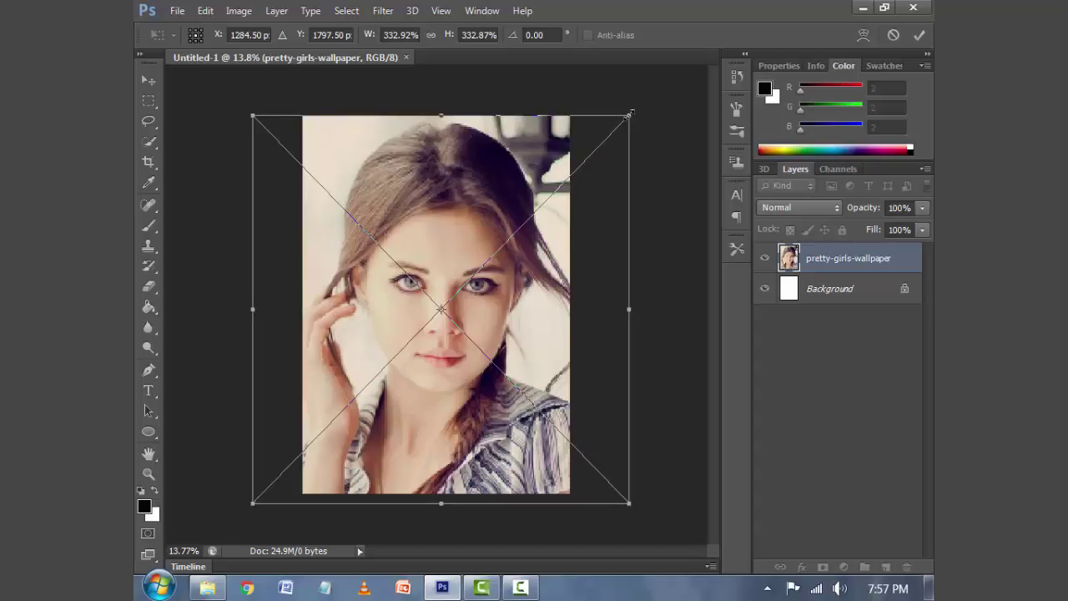
left_click_drag(630, 109, 633, 106)
key("Return")
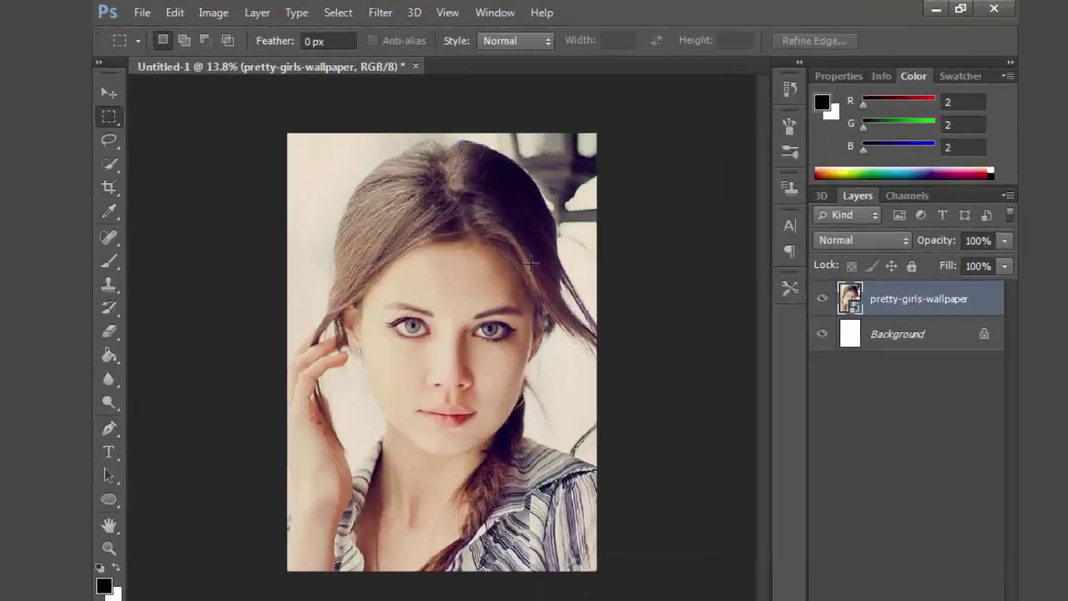
Apply the Filter Gallery's Artistic Dry Brush with brush size 10, detail 8 and texture 1.
left_click(380, 14)
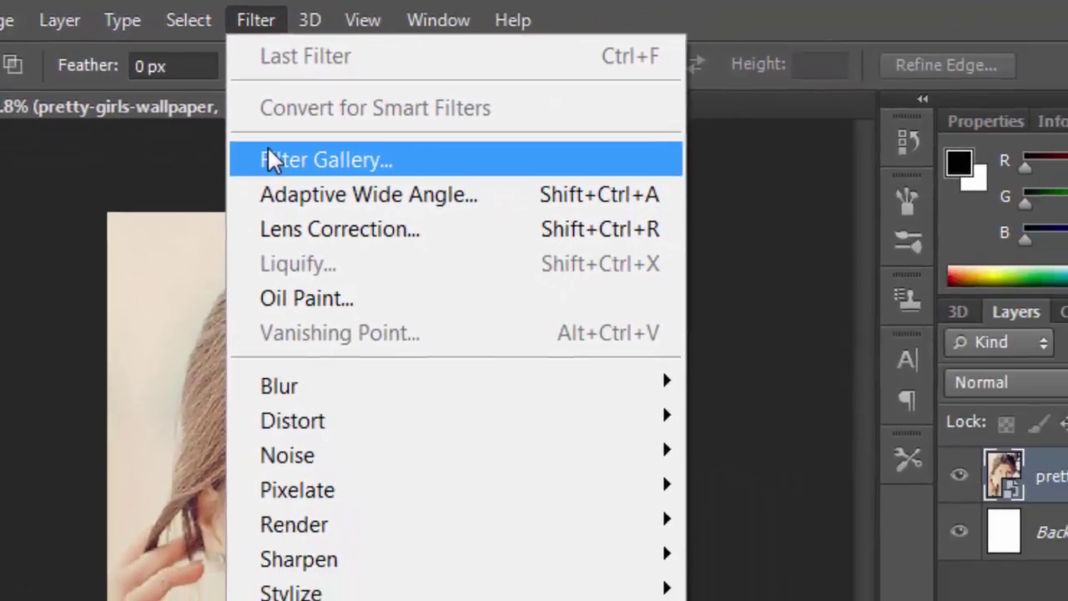
left_click(267, 154)
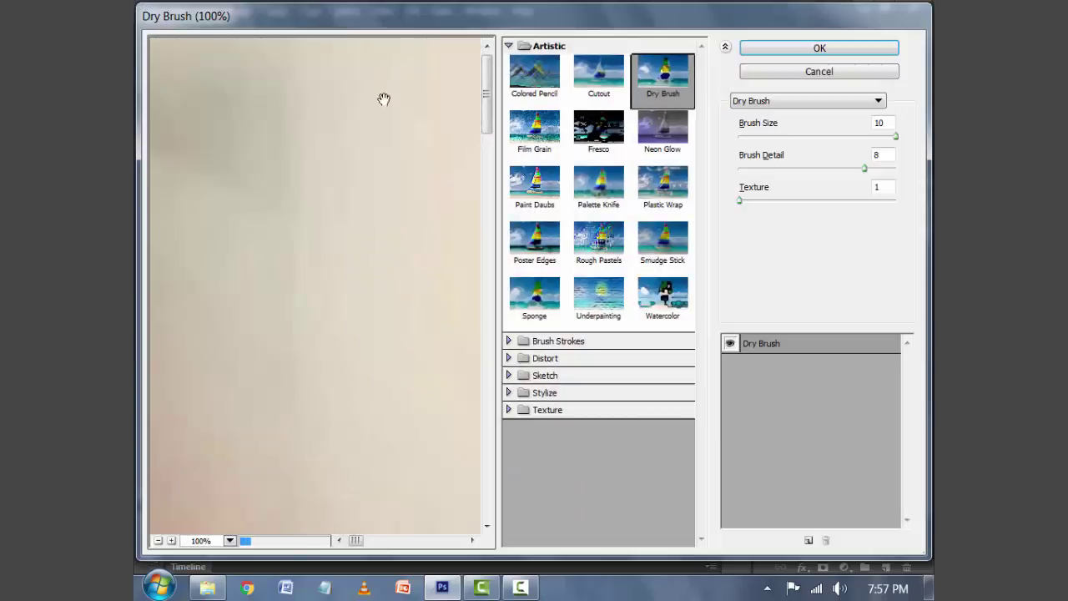
left_click_drag(375, 398, 381, 245)
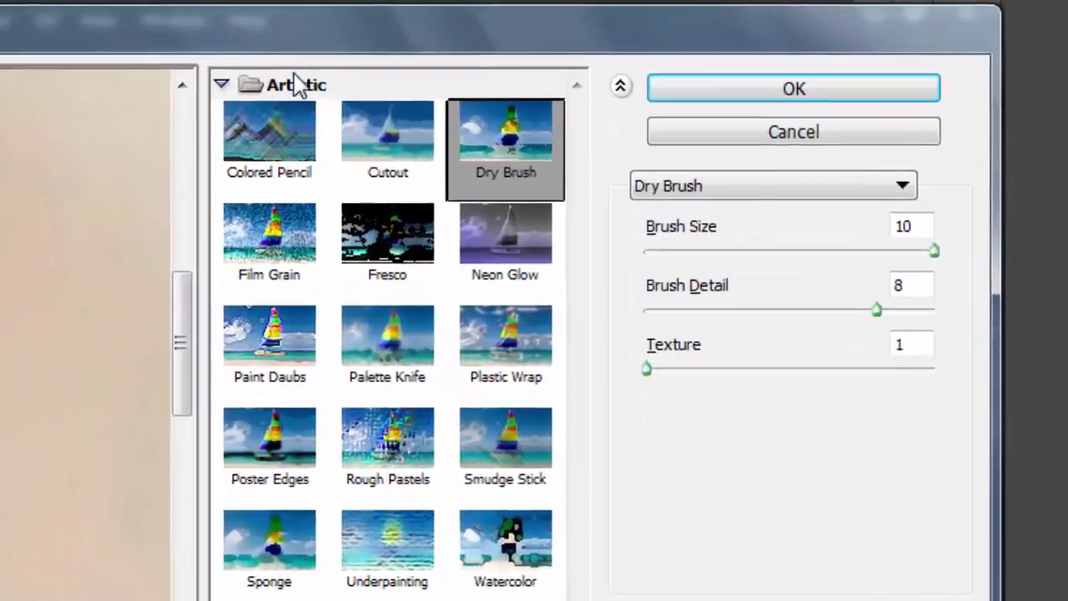
left_click(295, 80)
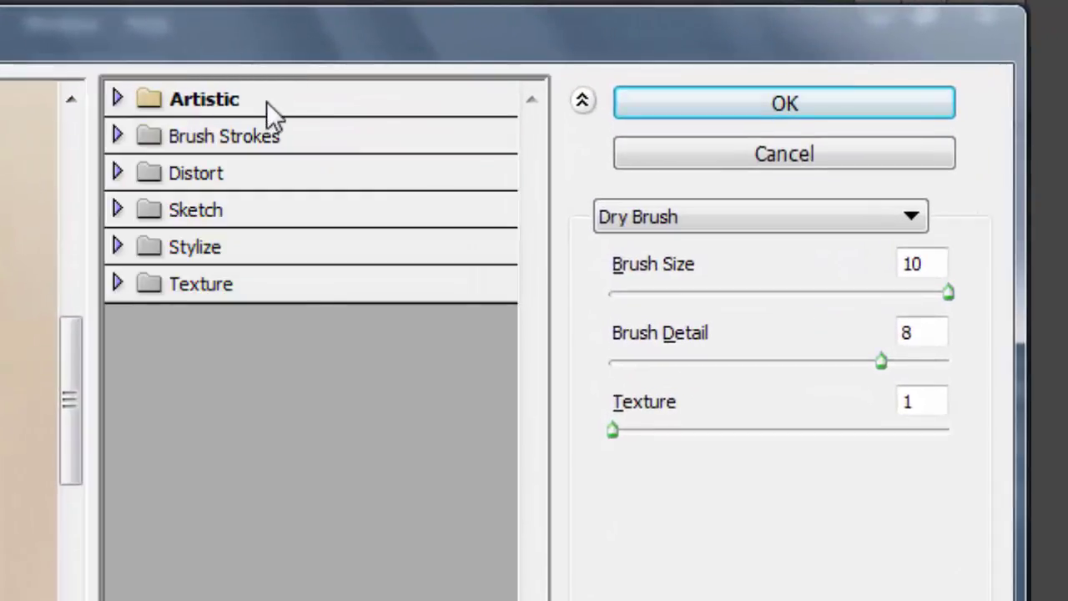
left_click(224, 104)
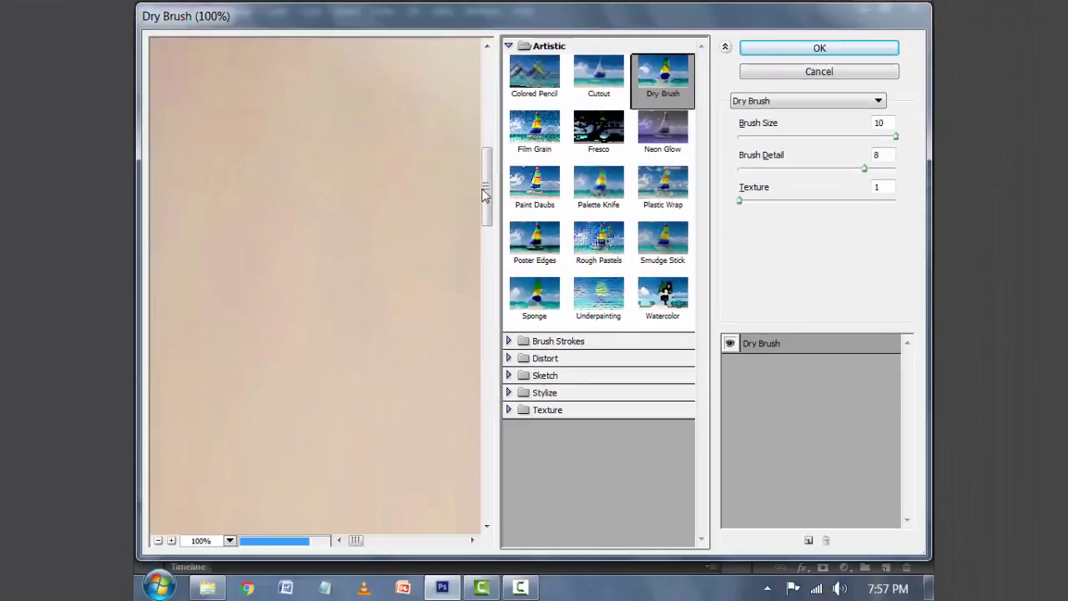
left_click_drag(482, 189, 487, 350)
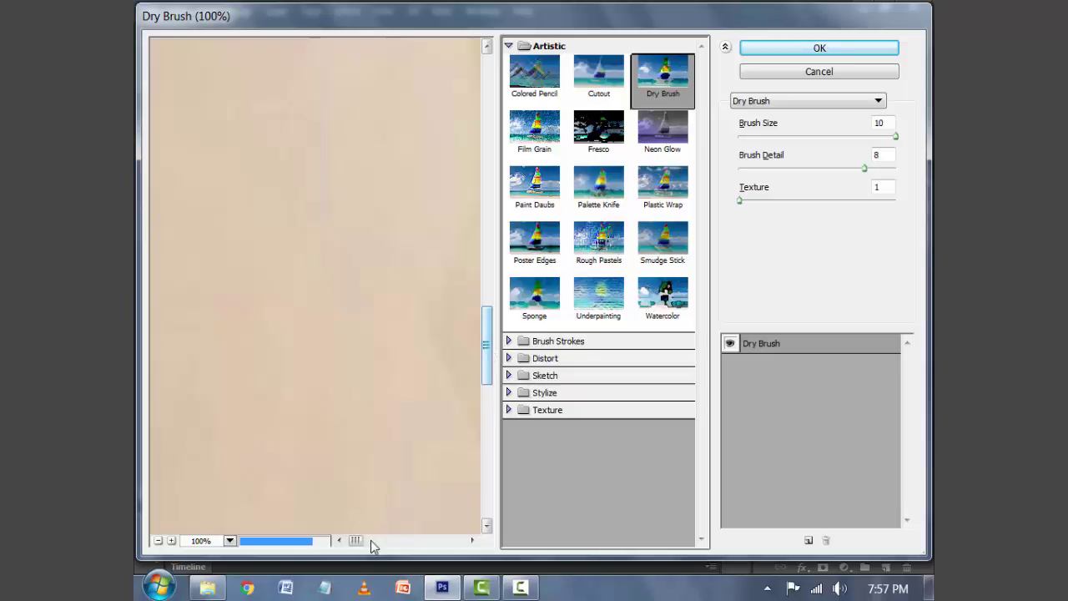
mouse_move(355, 540)
left_mouse_down()
mouse_move(392, 541)
mouse_move(413, 516)
mouse_move(404, 542)
left_mouse_up()
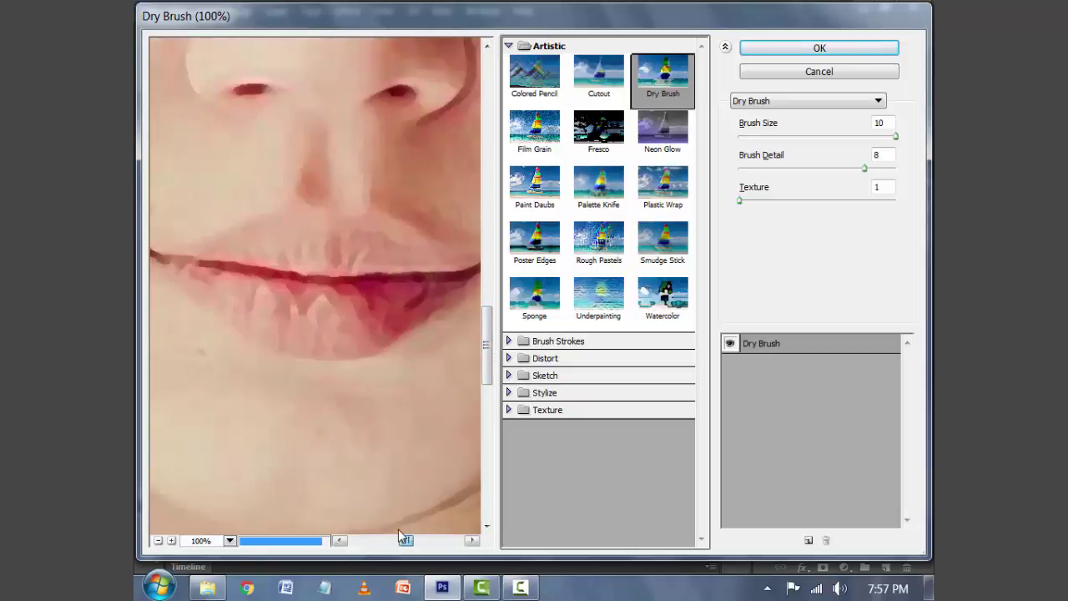
left_click_drag(489, 354, 487, 262)
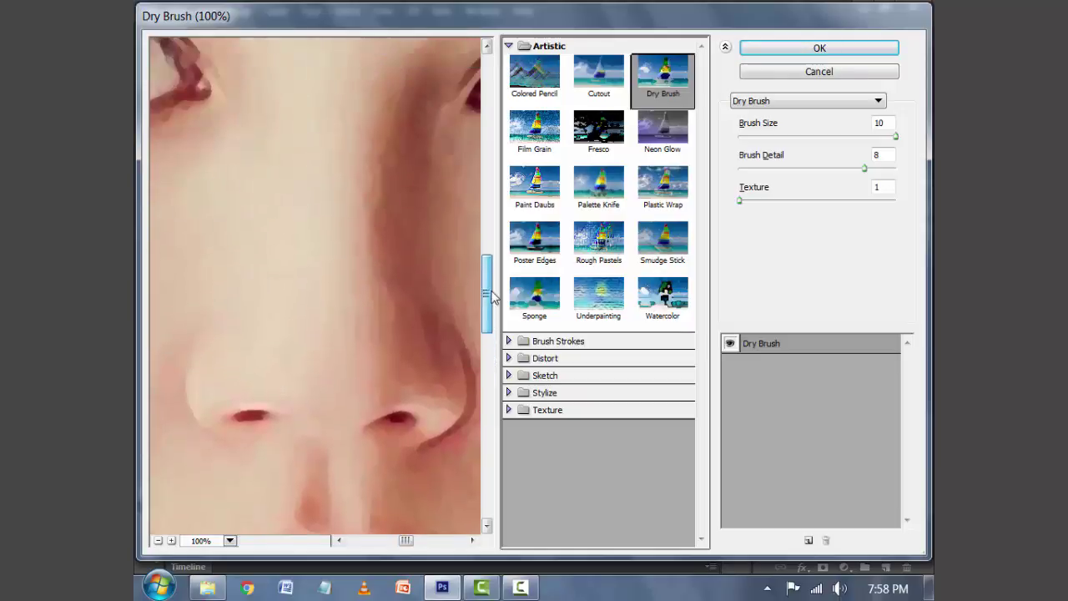
left_click_drag(405, 540, 399, 541)
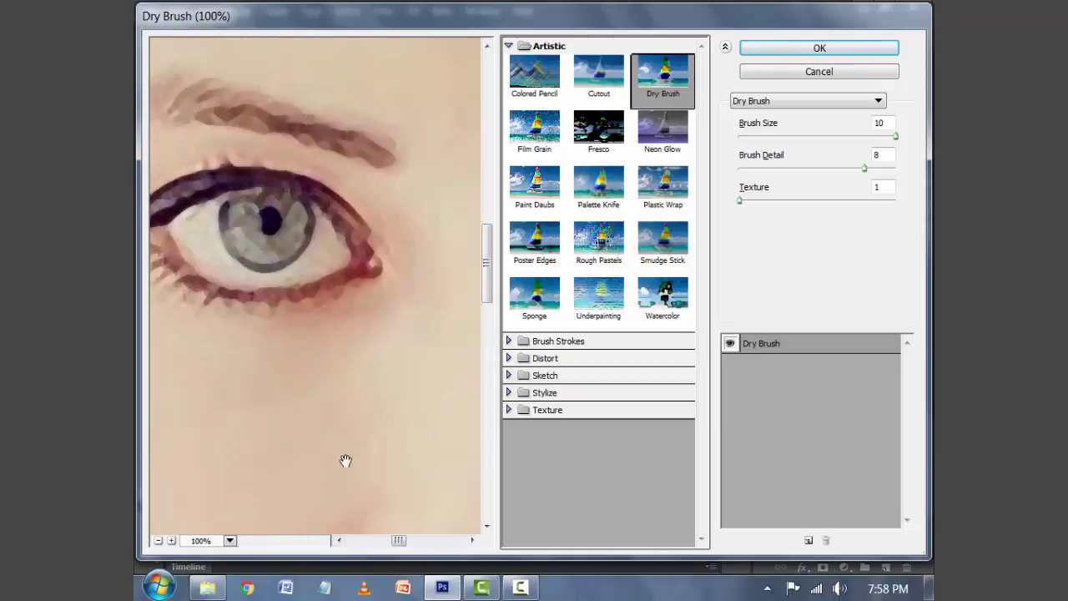
left_click(798, 50)
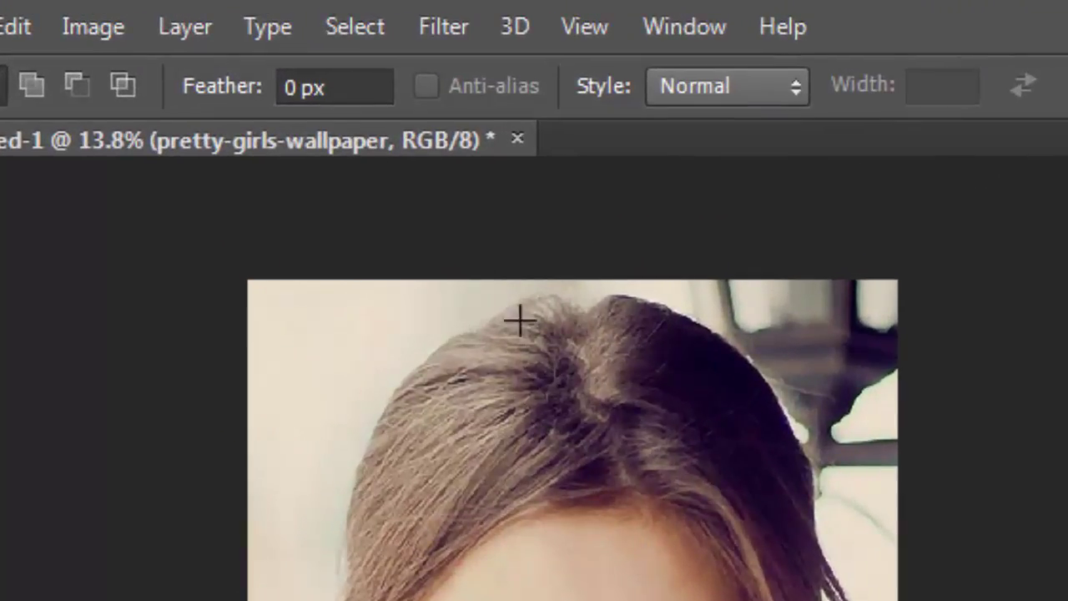
Select the whole filtered portrait and copy it.
left_click(361, 29)
left_click(381, 74)
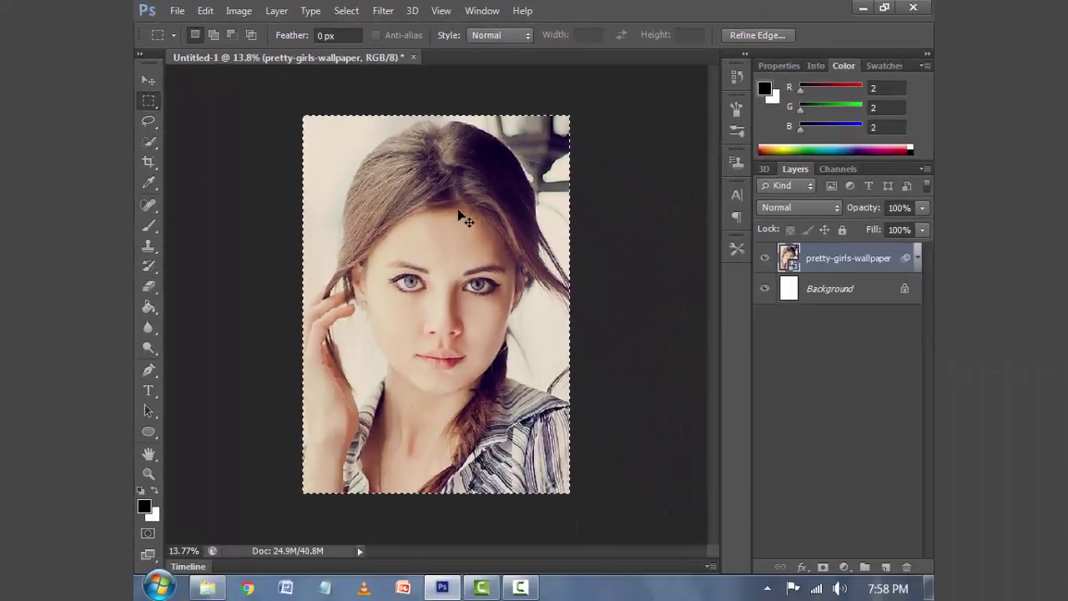
key("ctrl+c")
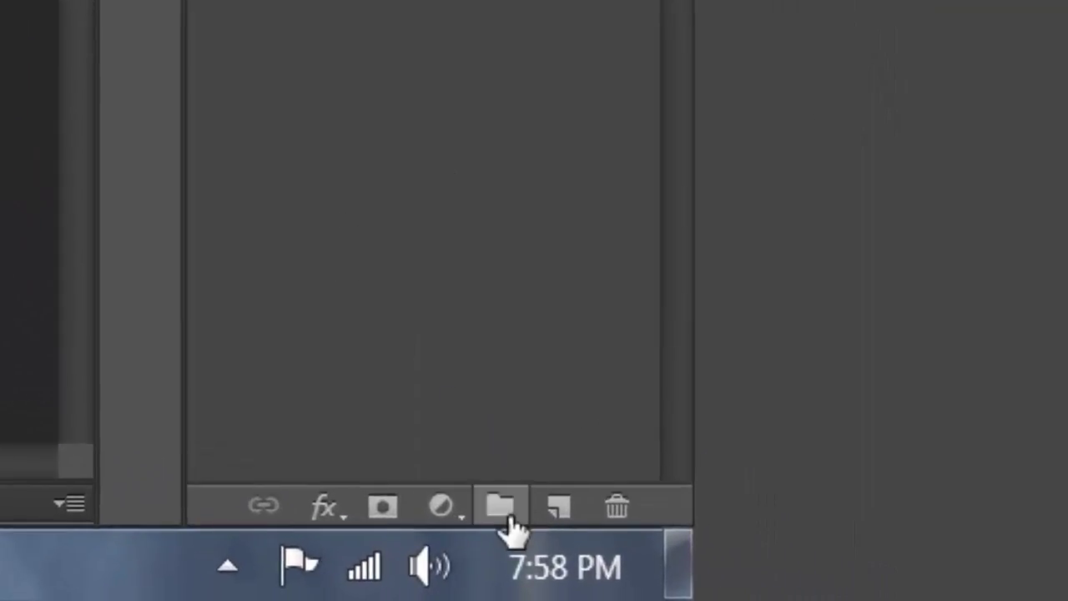
Create Group 1 with a layer mask and paste the portrait copy into the mask.
left_click(503, 511)
left_click(384, 509)
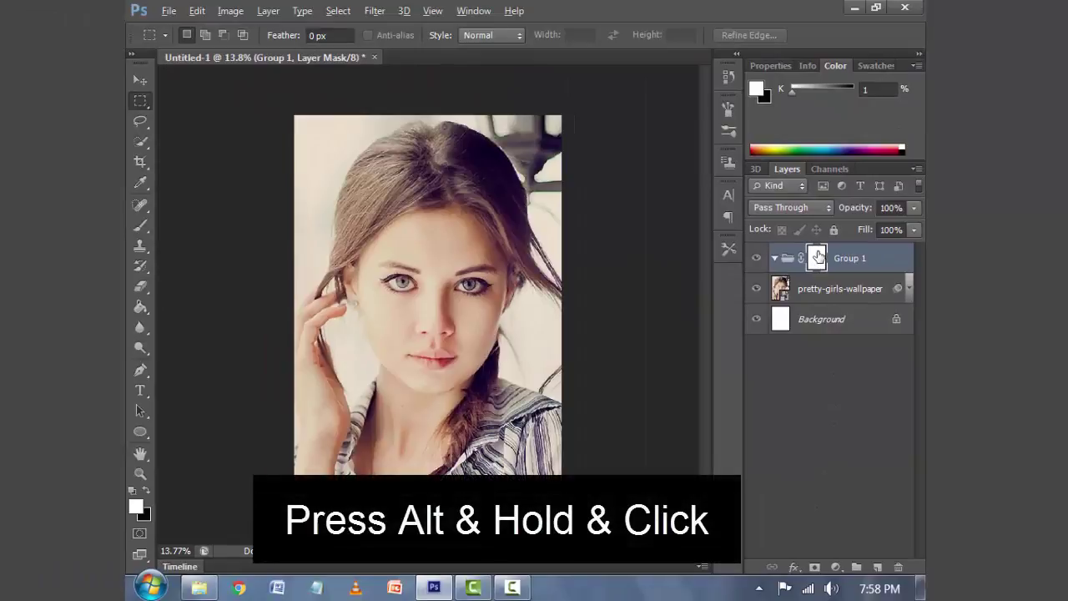
left_click(817, 257, "alt")
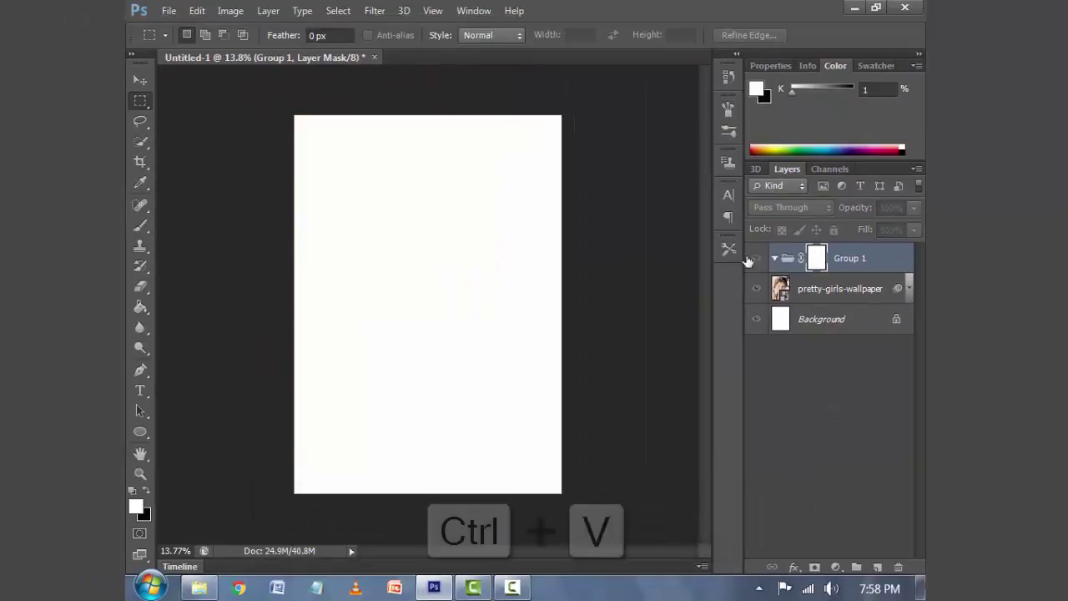
key("ctrl+v")
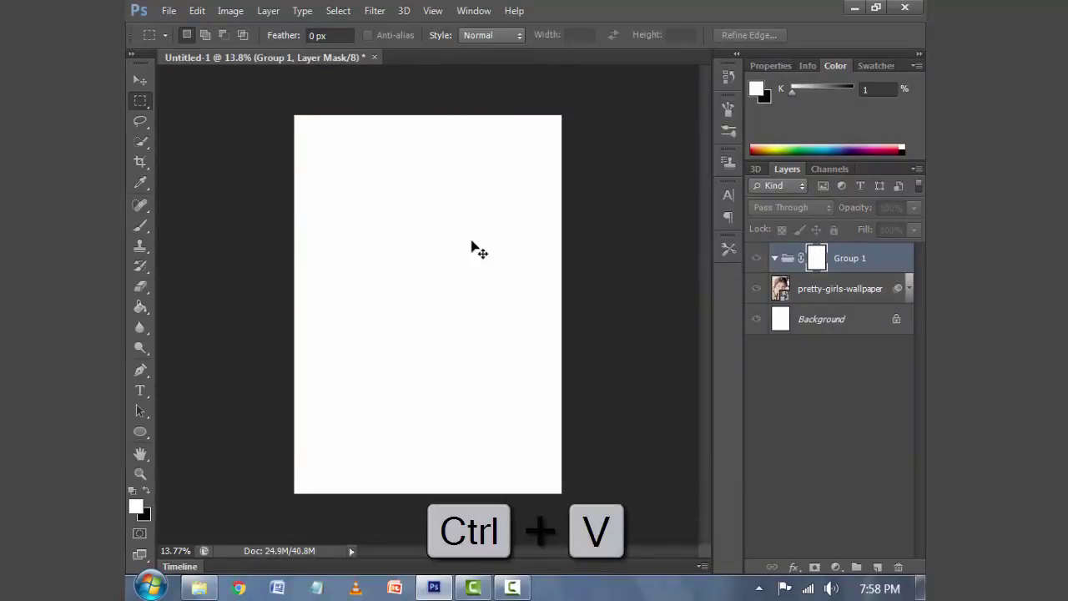
key("ctrl+v")
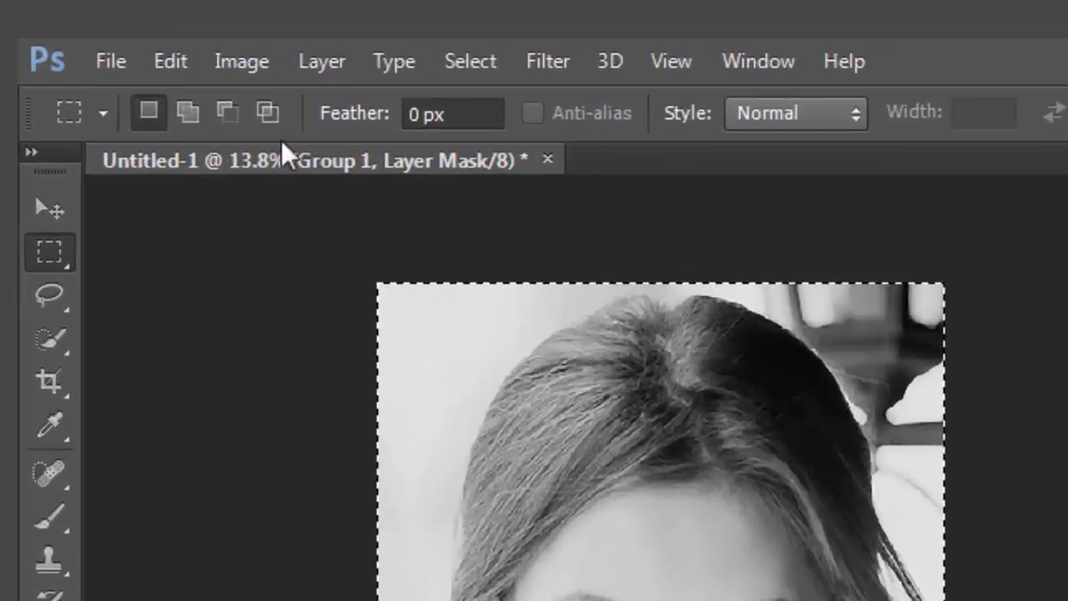
Boost the mask's contrast with Curves by pulling the black and white input sliders inward.
left_click(225, 16)
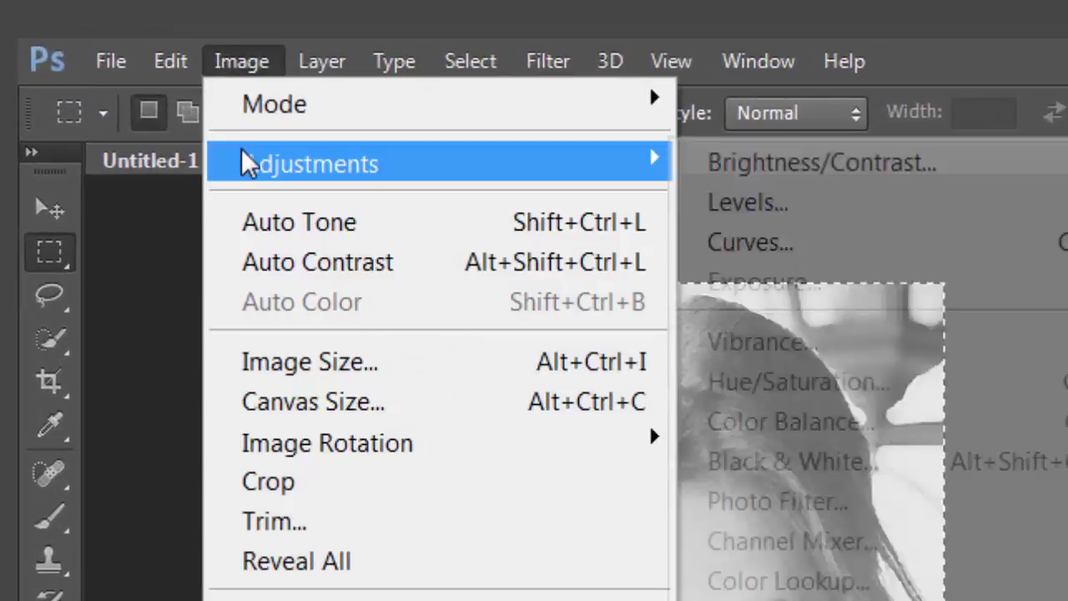
mouse_move(300, 135)
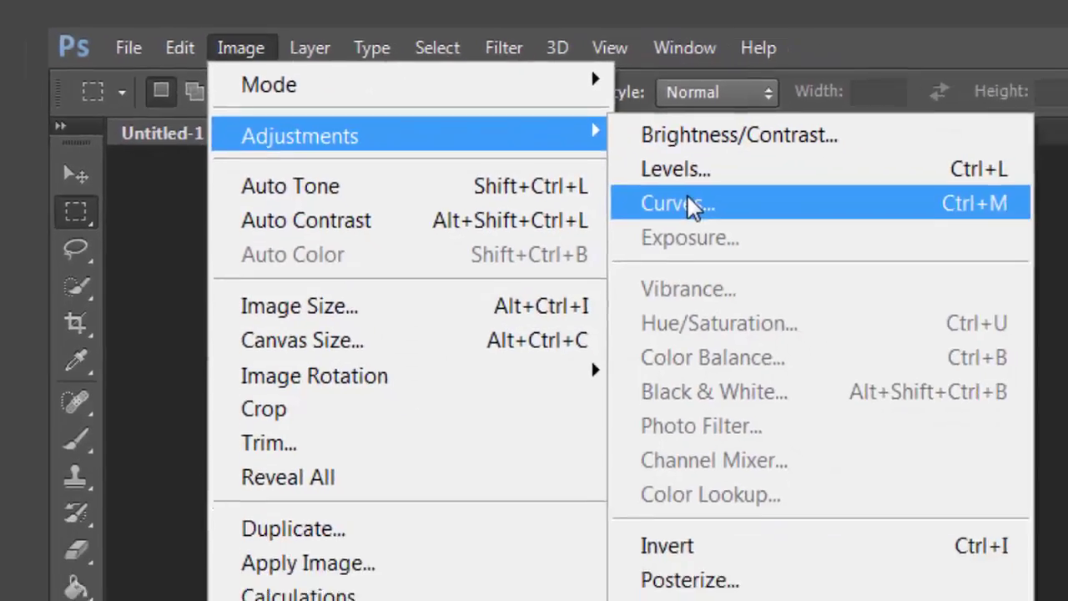
left_click(548, 125)
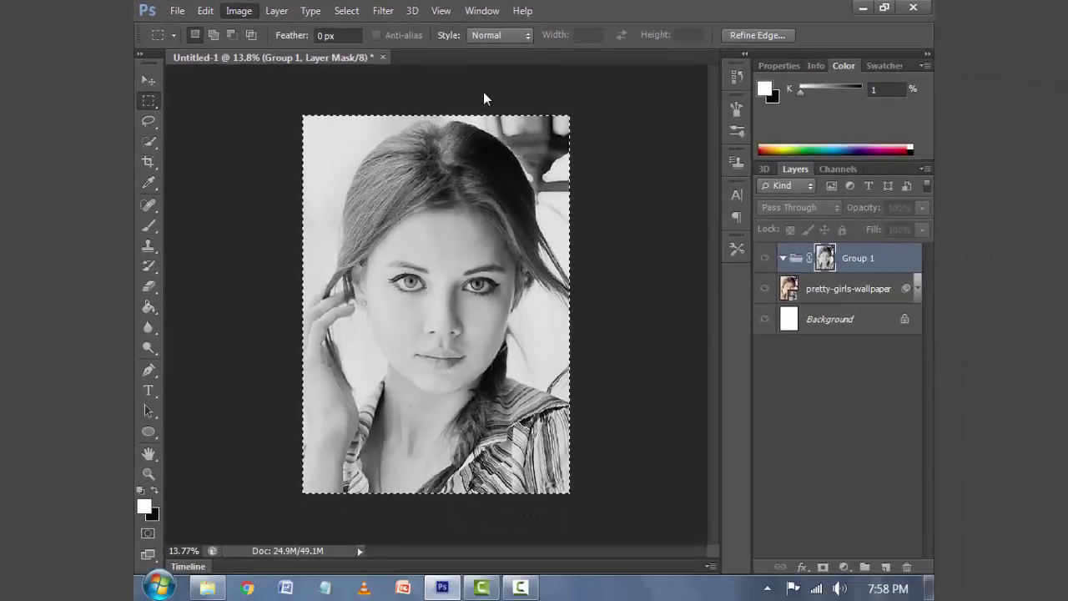
key("ctrl+m")
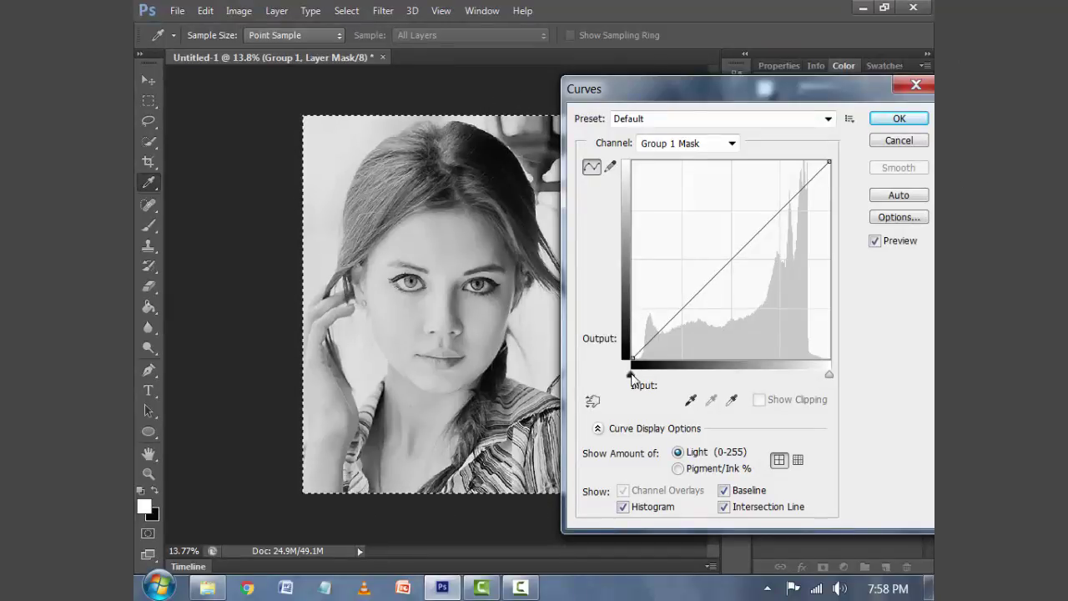
left_click_drag(630, 375, 677, 377)
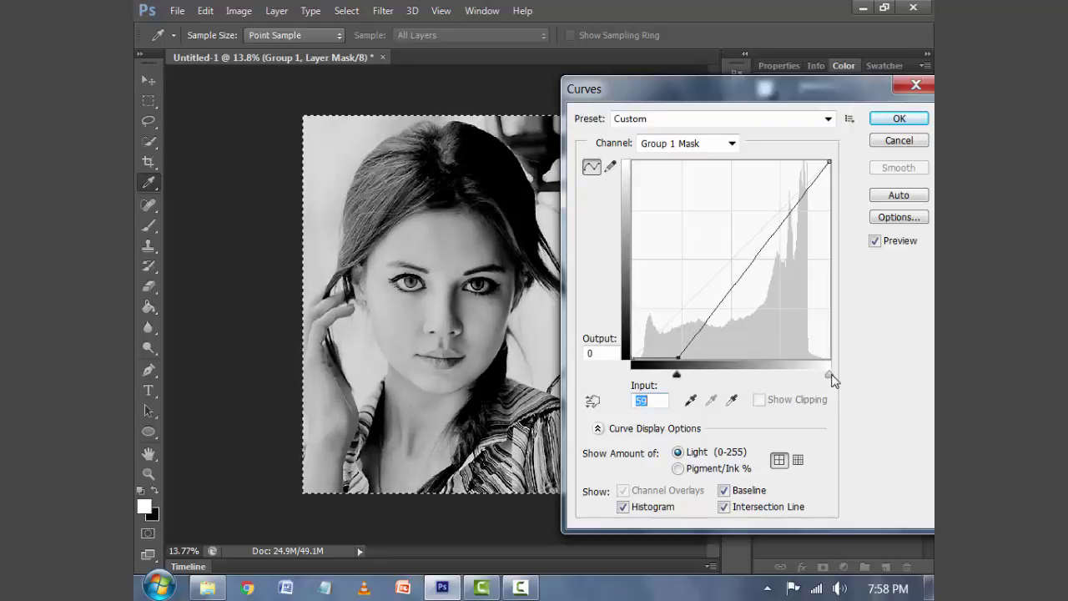
left_click_drag(829, 375, 807, 378)
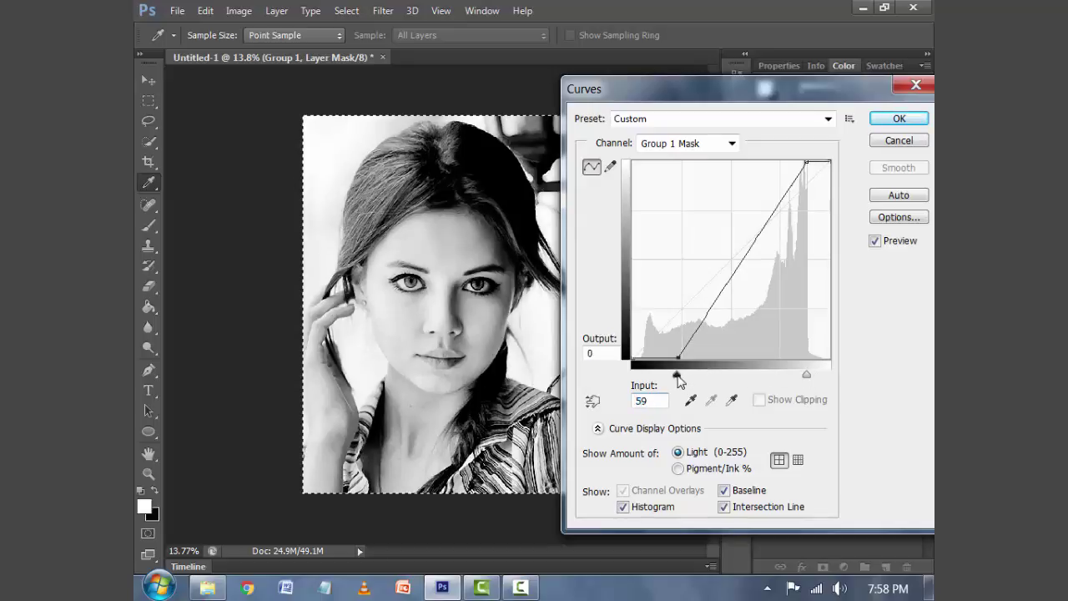
left_click_drag(679, 379, 684, 380)
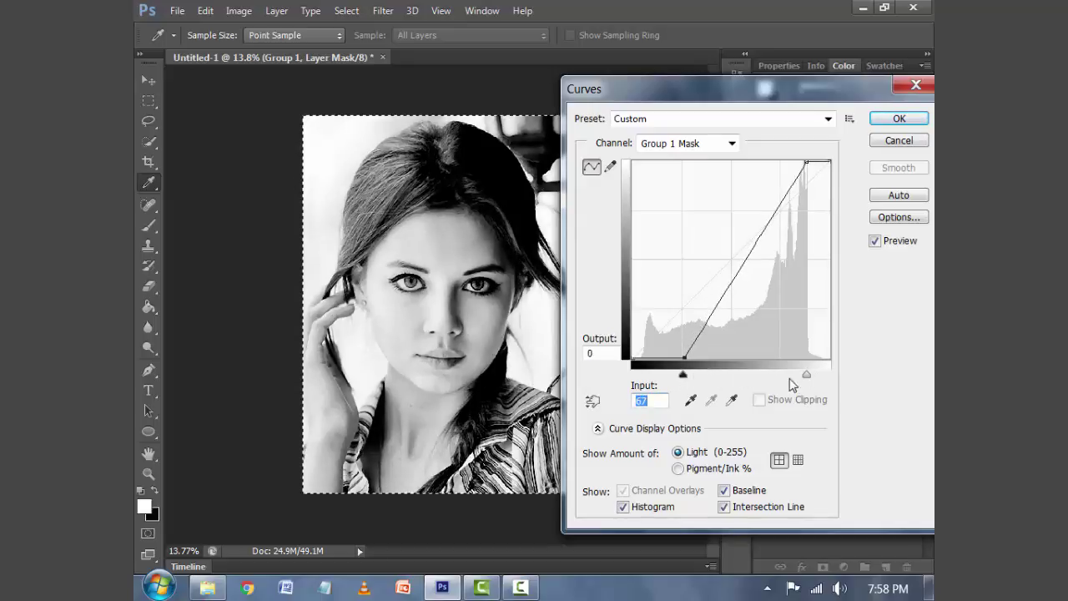
left_click_drag(807, 380, 799, 379)
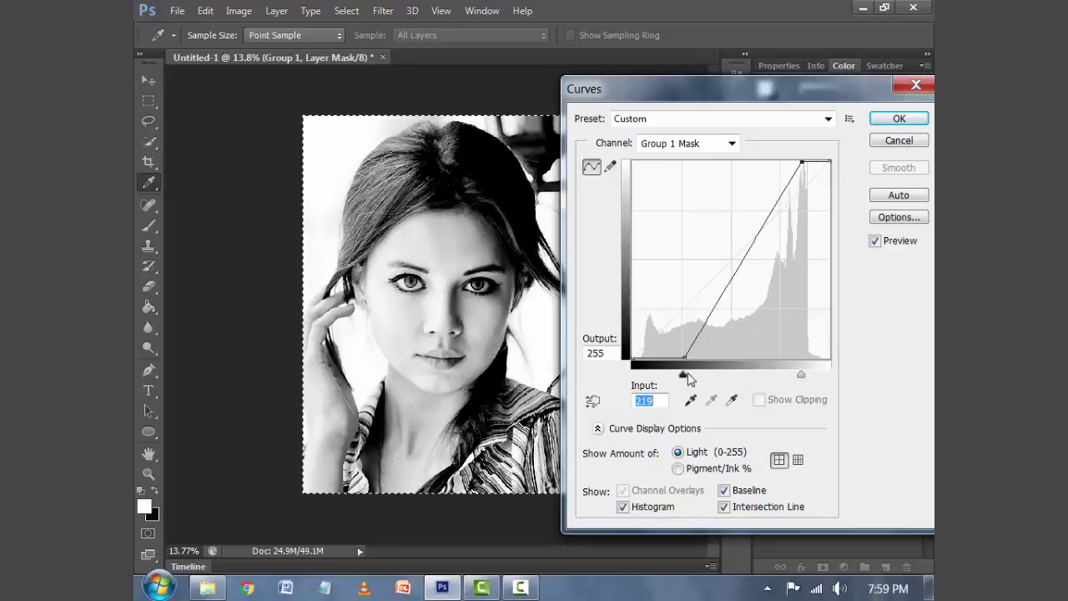
left_click(891, 120)
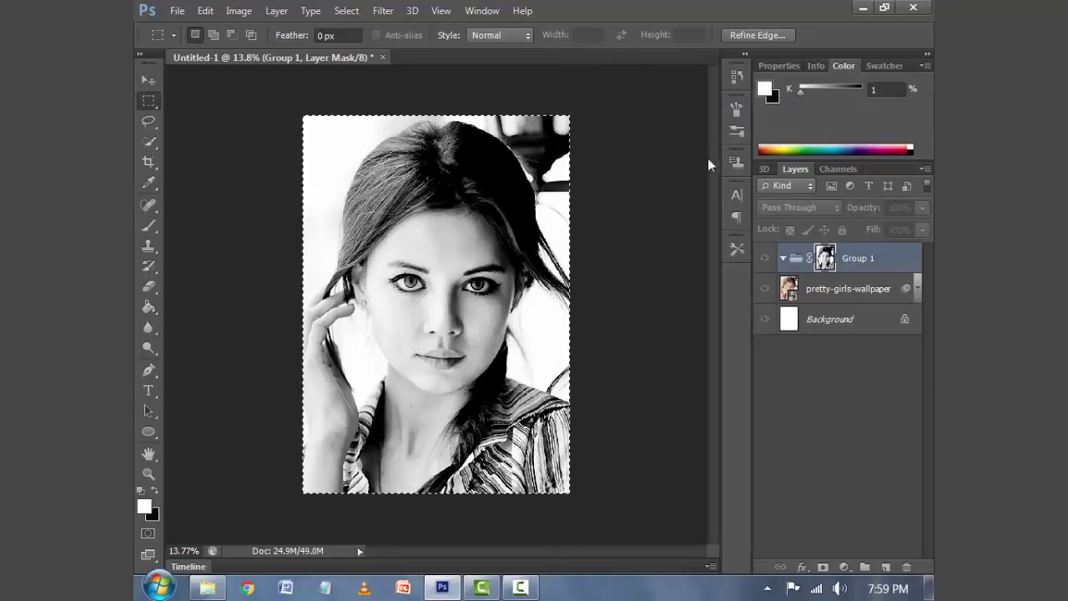
Invert the mask and hide the pretty-girls-wallpaper layer.
key("ctrl+i")
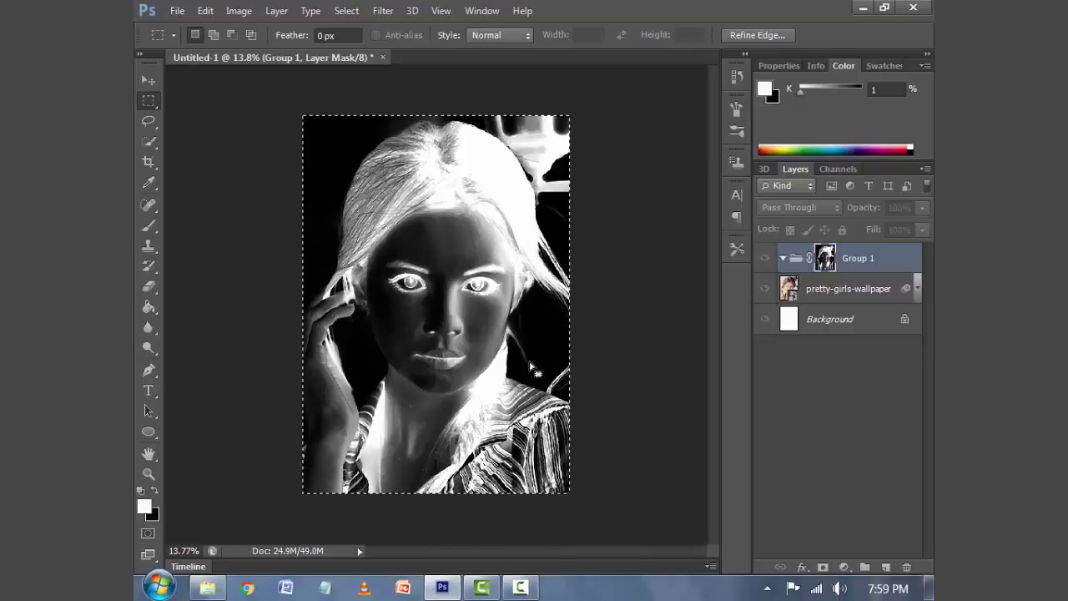
left_click(767, 290)
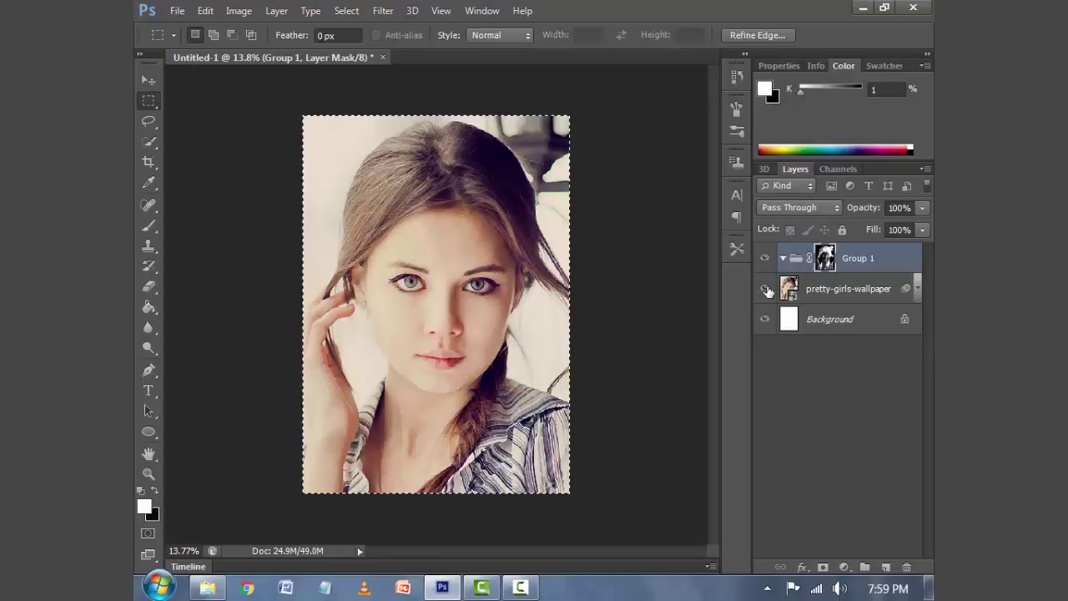
left_click(767, 290)
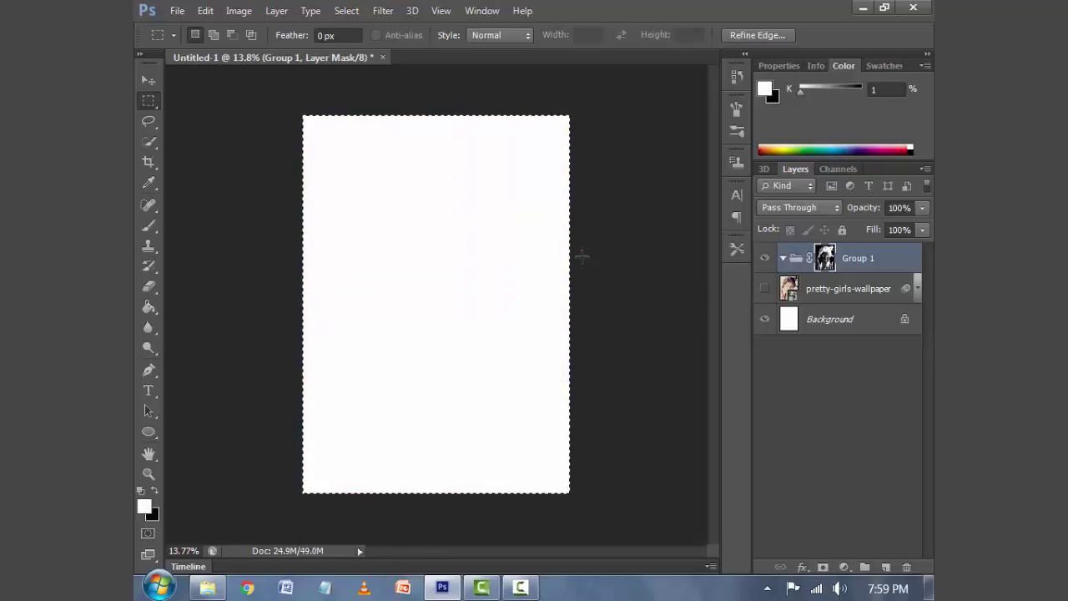
Drag ink_smudge_01_by_loadus into the document and enlarge it to about 540%.
left_click(215, 591)
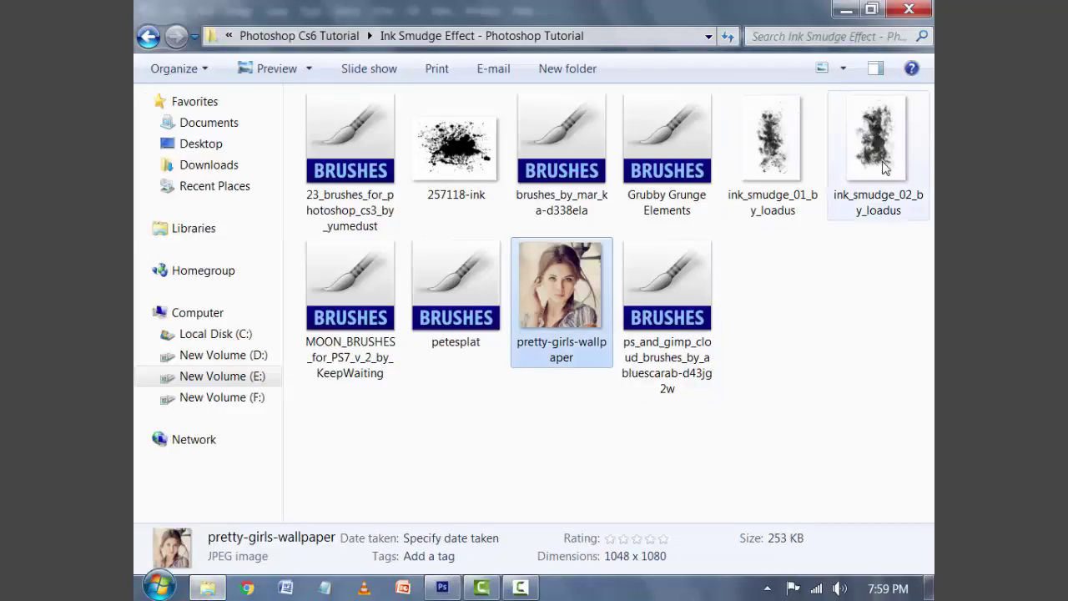
mouse_move(782, 134)
left_mouse_down()
mouse_move(719, 272)
mouse_move(449, 434)
mouse_move(449, 354)
left_mouse_up()
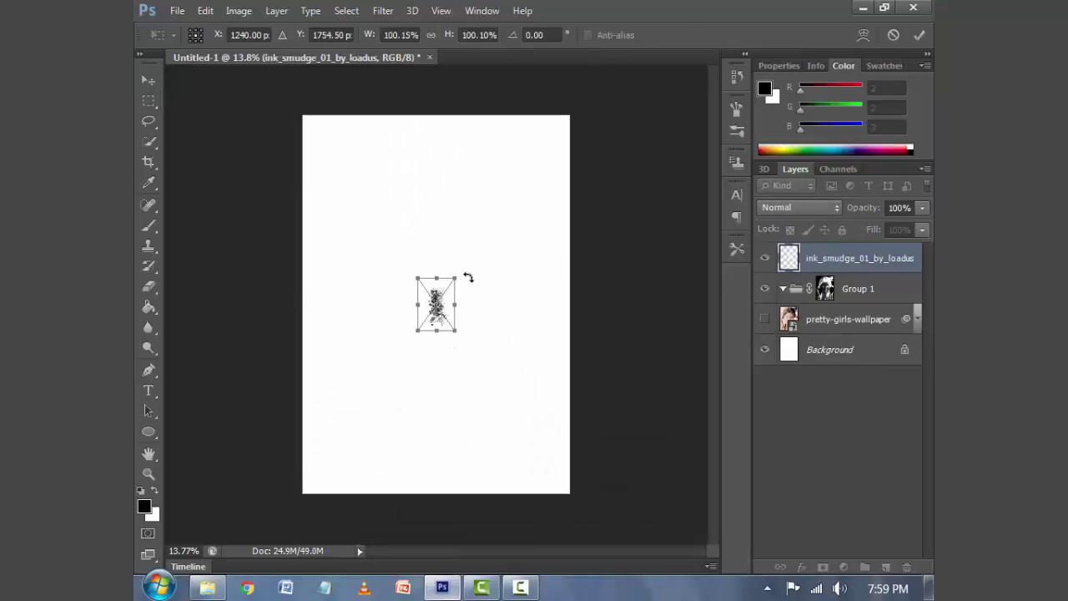
left_click_drag(454, 275, 554, 176)
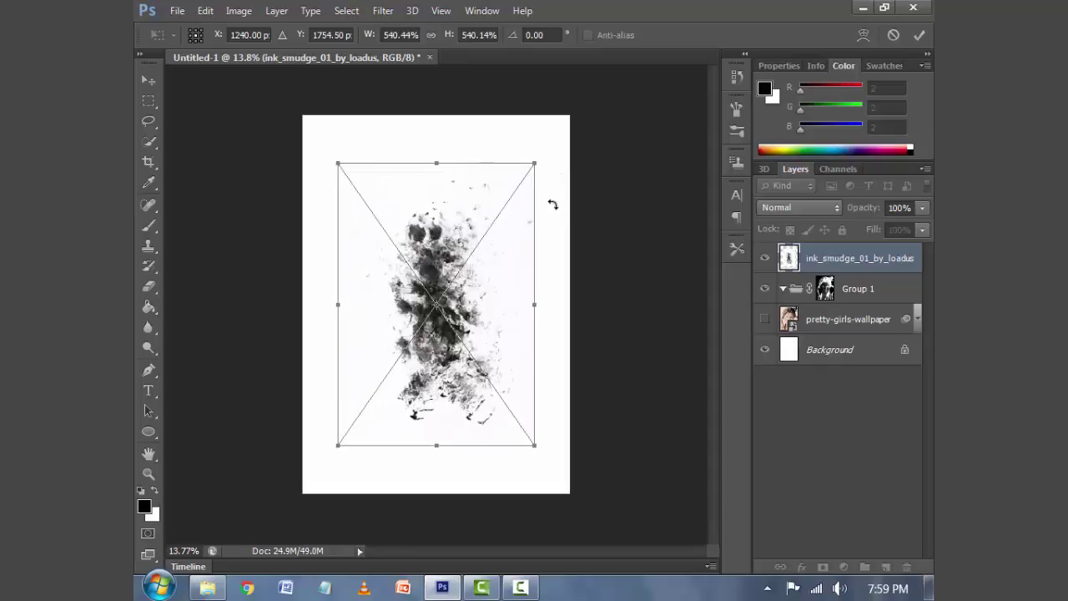
key("Return")
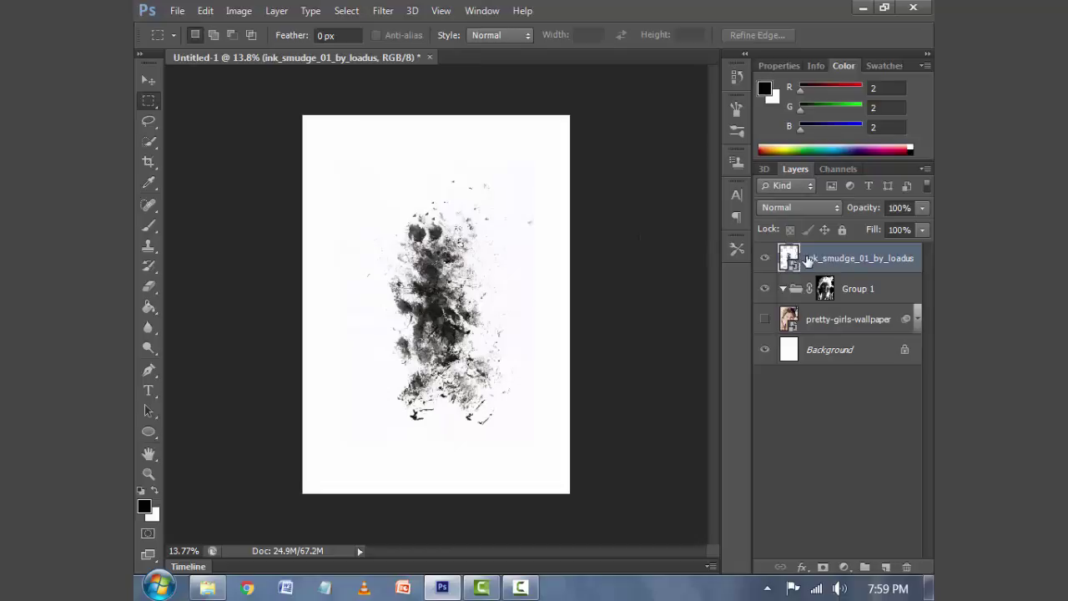
Move the ink smudge layer into Group 1 and set its blend mode to Multiply.
left_click_drag(808, 261, 800, 292)
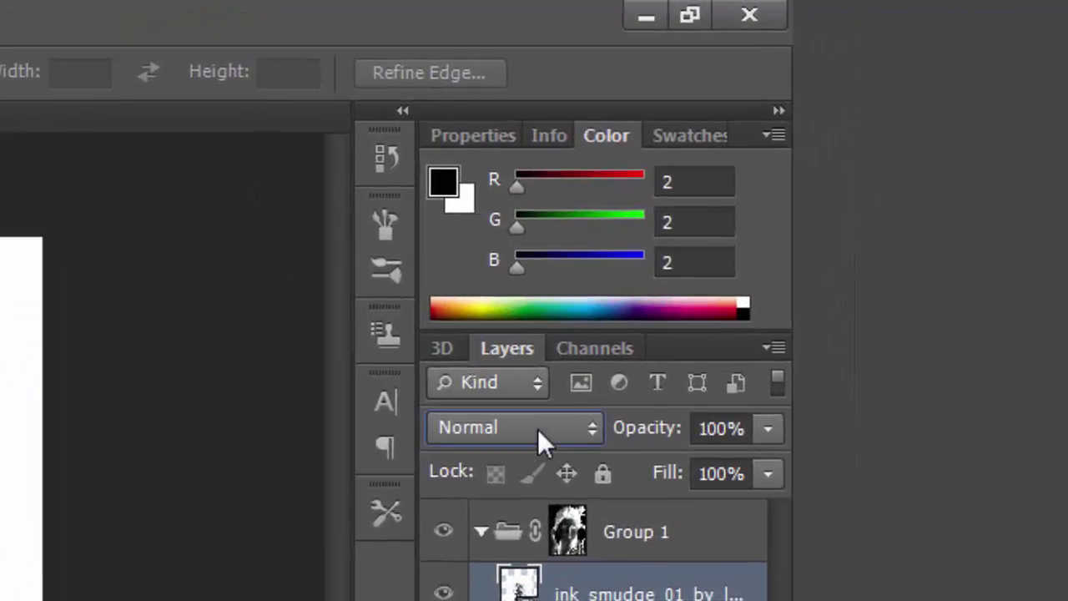
left_click(538, 429)
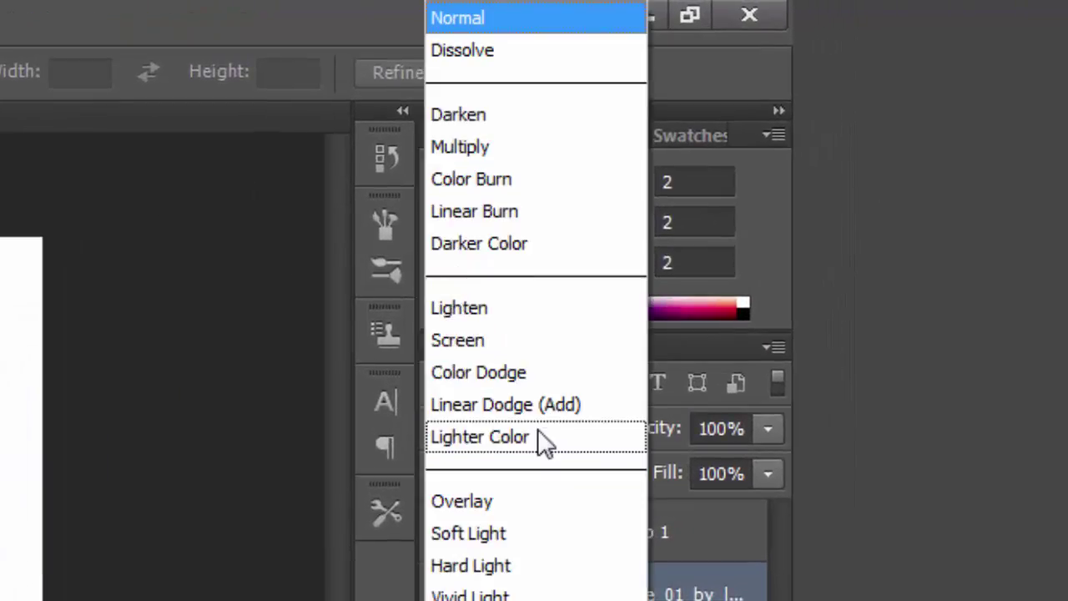
left_click(517, 146)
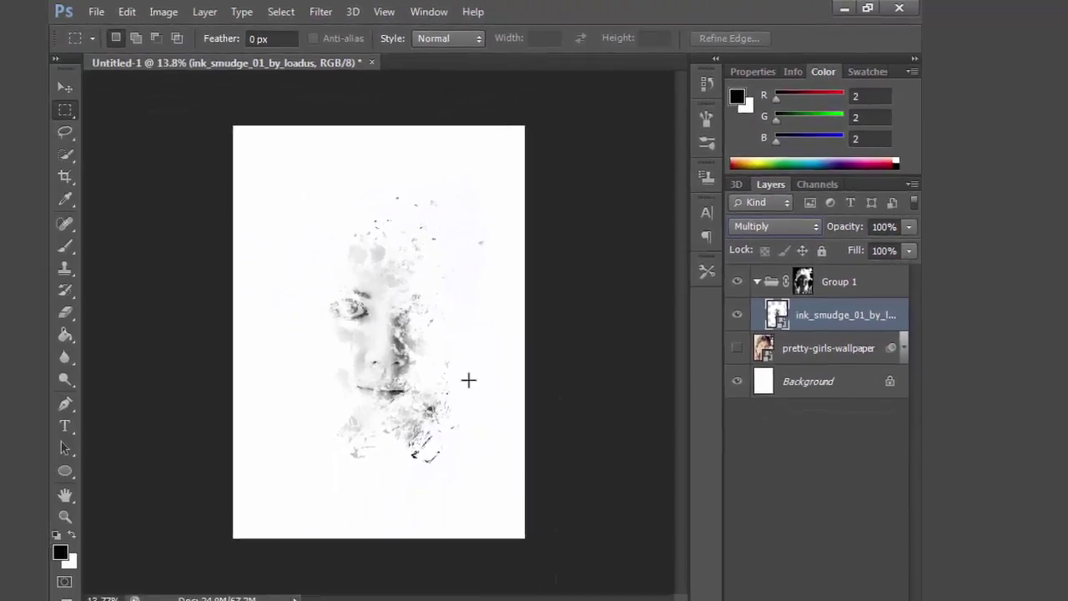
Scale the smudge to about 405%, rotate it −24°, and position it at the upper right.
key("ctrl+t")
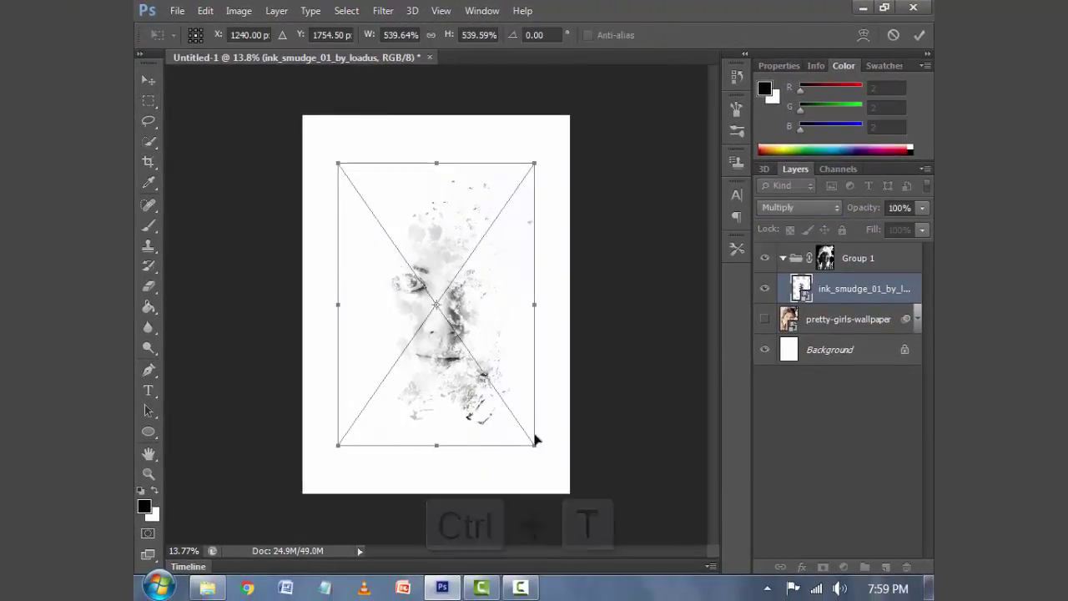
mouse_move(533, 448)
left_mouse_down()
mouse_move(501, 409)
mouse_move(549, 372)
left_mouse_up()
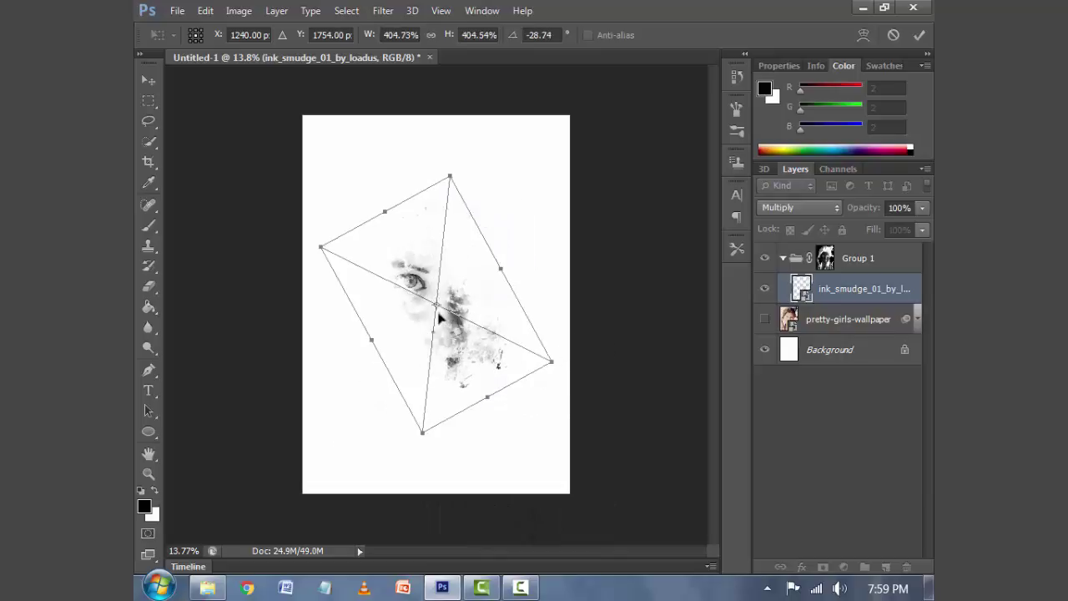
left_click_drag(436, 306, 475, 219)
mouse_move(473, 259)
left_mouse_down()
mouse_move(514, 167)
mouse_move(511, 183)
left_mouse_up()
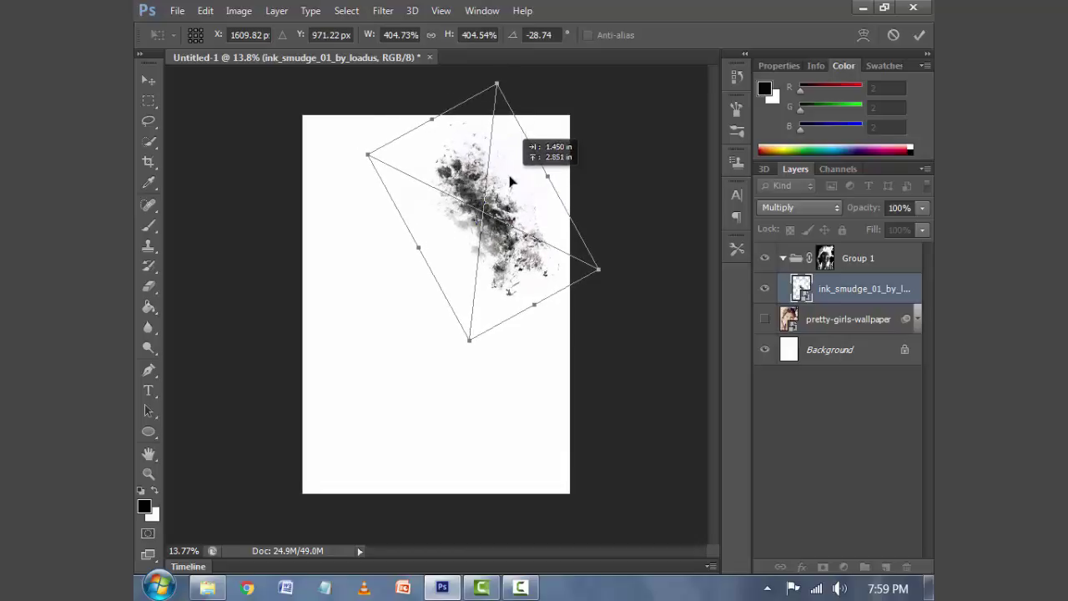
left_click_drag(511, 181, 512, 175)
mouse_move(654, 250)
left_mouse_down()
mouse_move(649, 265)
mouse_move(589, 246)
left_mouse_up()
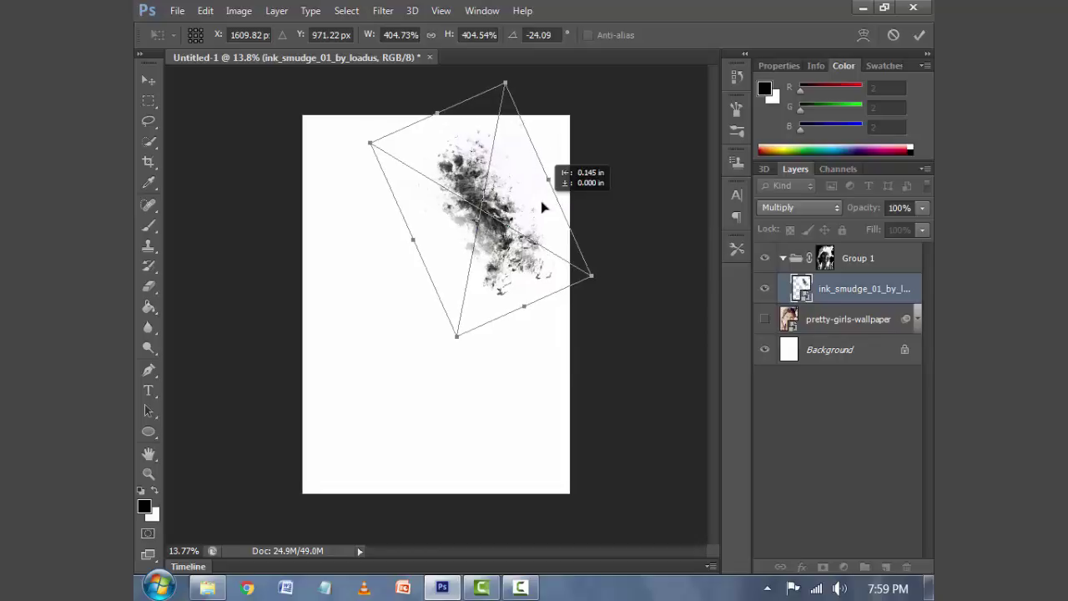
left_click_drag(544, 207, 546, 203)
key("Return")
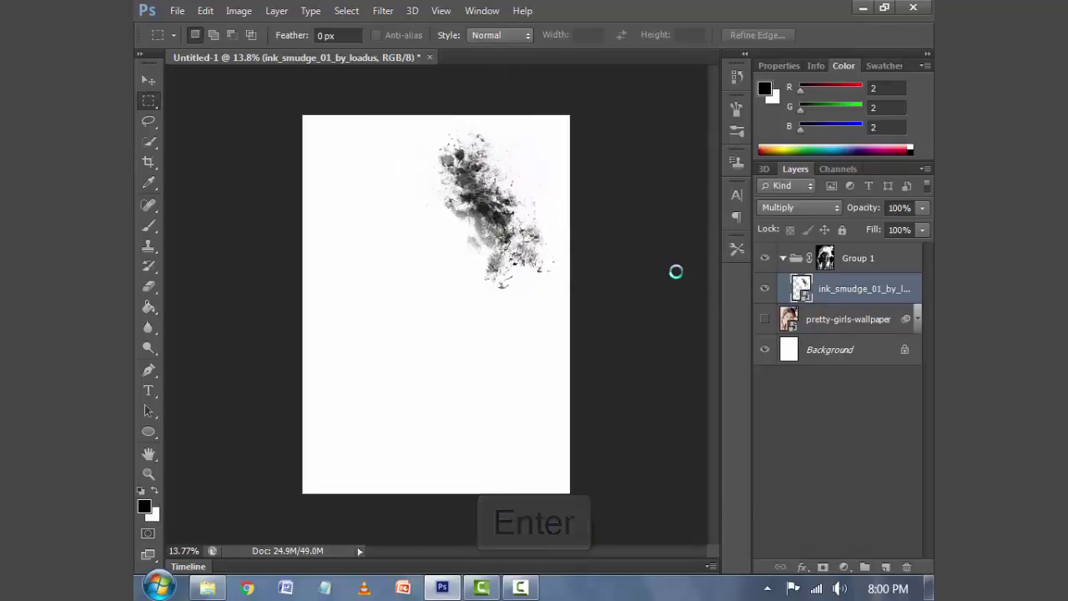
Drag ink_smudge_02_by_loadus from Explorer into the Photoshop document.
left_click(207, 587)
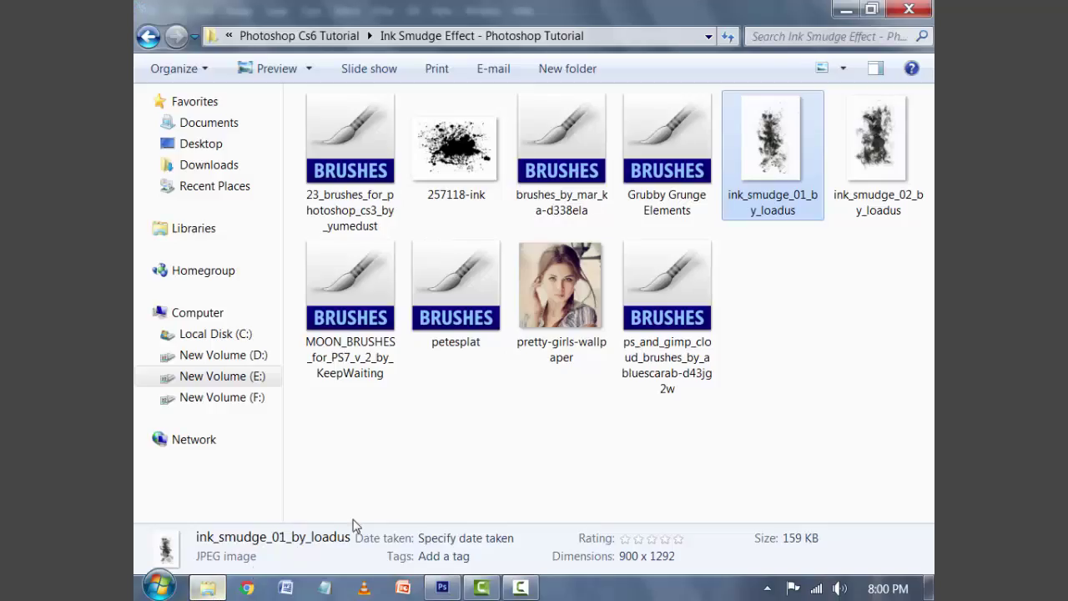
left_click(876, 139)
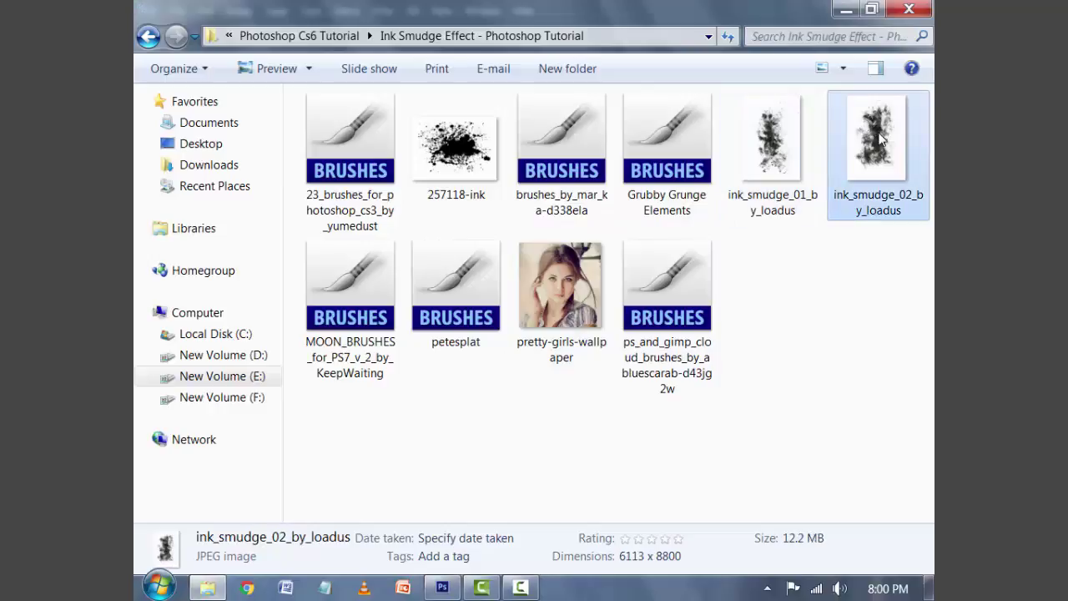
mouse_move(880, 139)
left_mouse_down()
mouse_move(442, 594)
mouse_move(455, 375)
left_mouse_up()
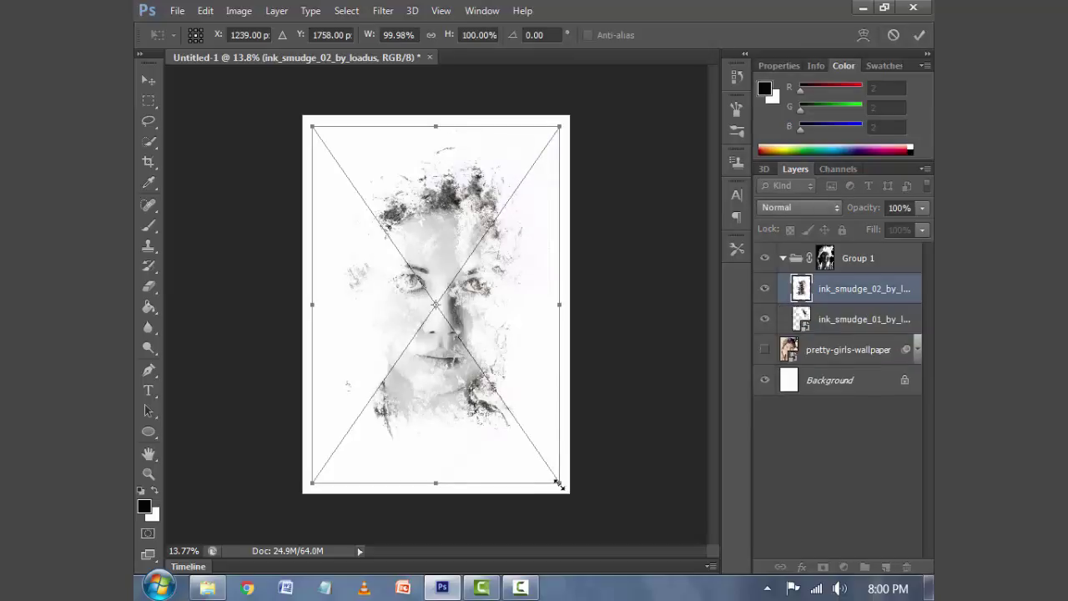
Shrink the second smudge to about 57% and rotate it roughly −38° over the upper face.
left_click_drag(559, 482, 519, 423)
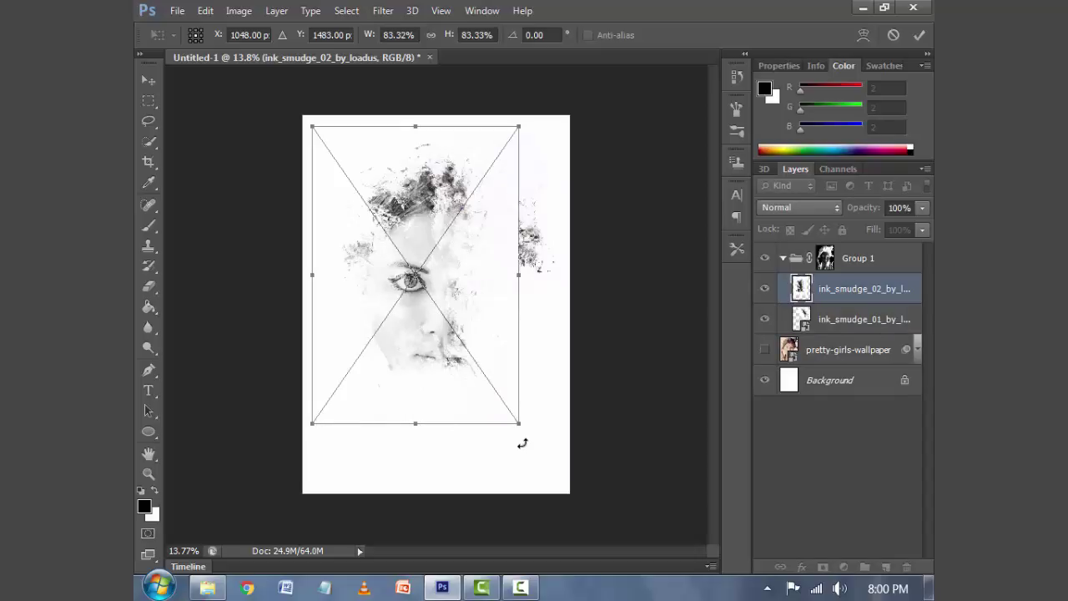
left_click_drag(519, 423, 488, 374)
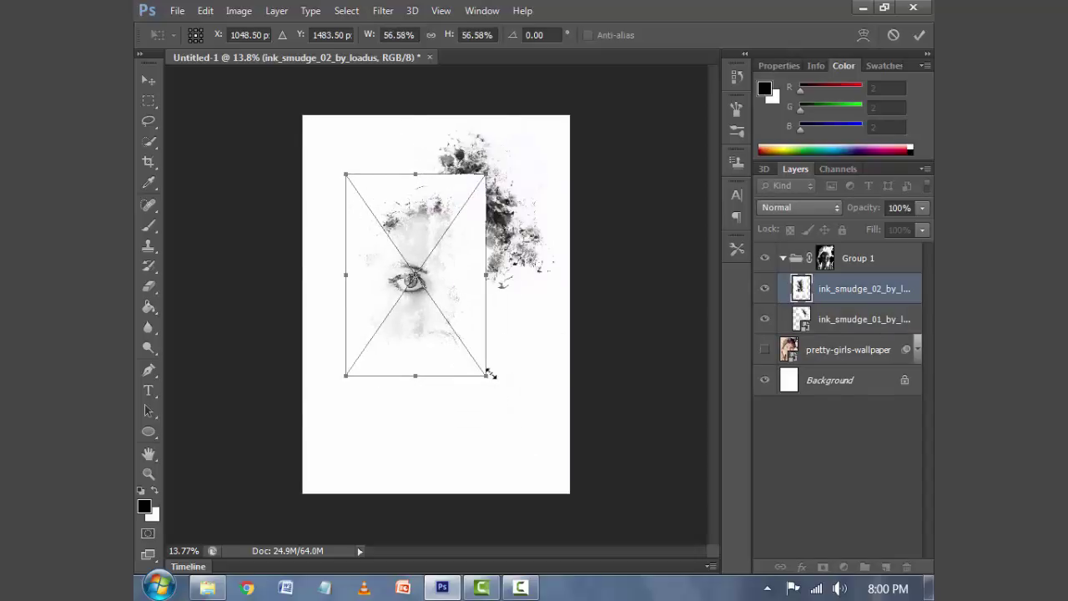
left_click_drag(542, 303, 543, 291)
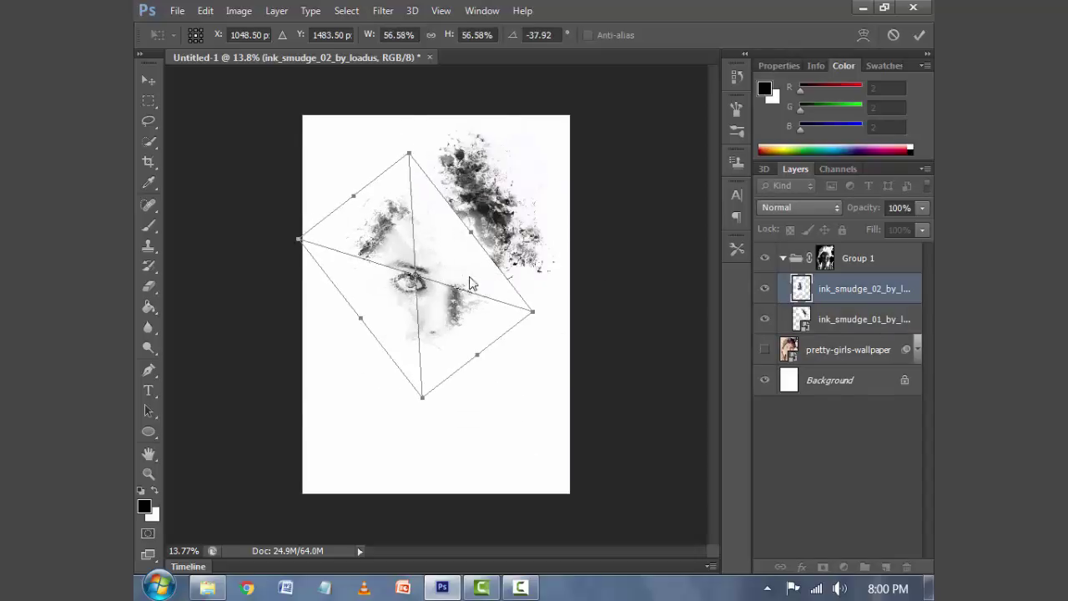
mouse_move(464, 260)
left_mouse_down()
mouse_move(474, 231)
mouse_move(489, 258)
mouse_move(476, 267)
mouse_move(493, 258)
mouse_move(498, 268)
left_mouse_up()
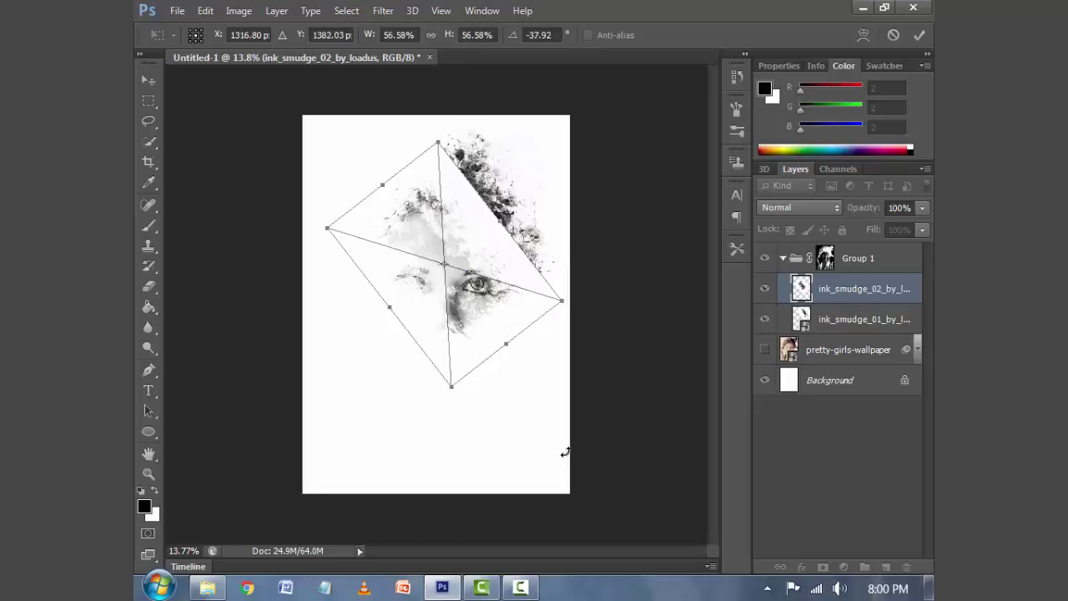
key("shift+alt+m")
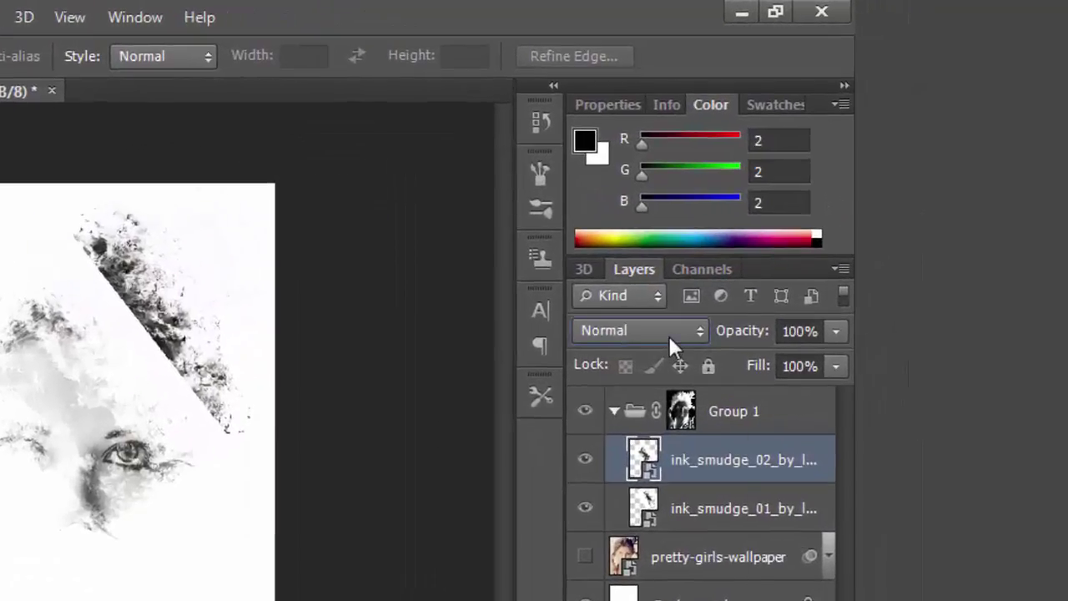
Set the smudge layer to Multiply and Alt-drag a copy lower on the face.
left_click(821, 208)
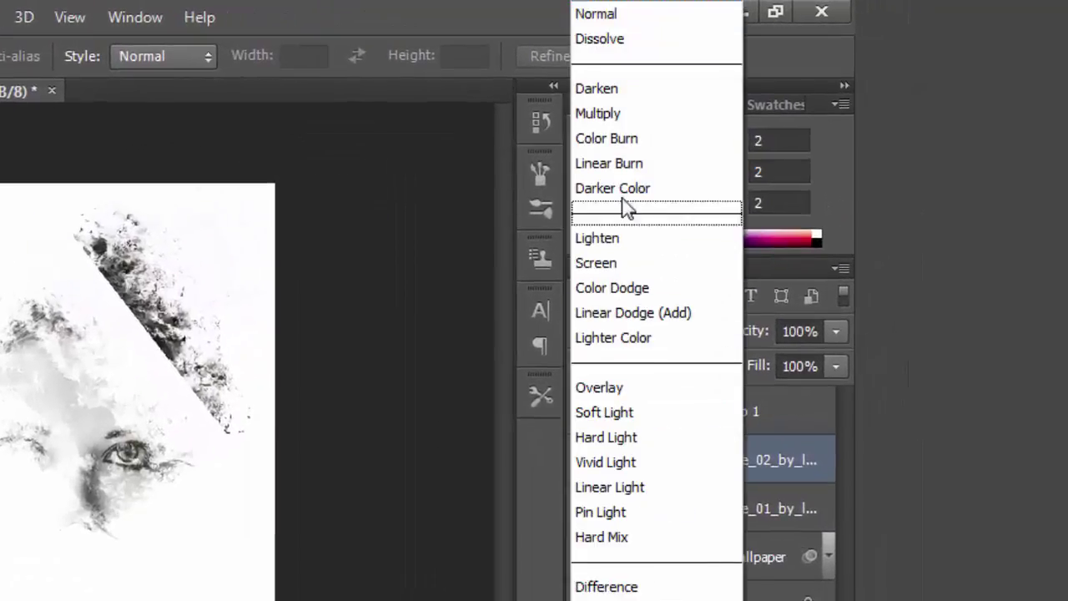
left_click(618, 113)
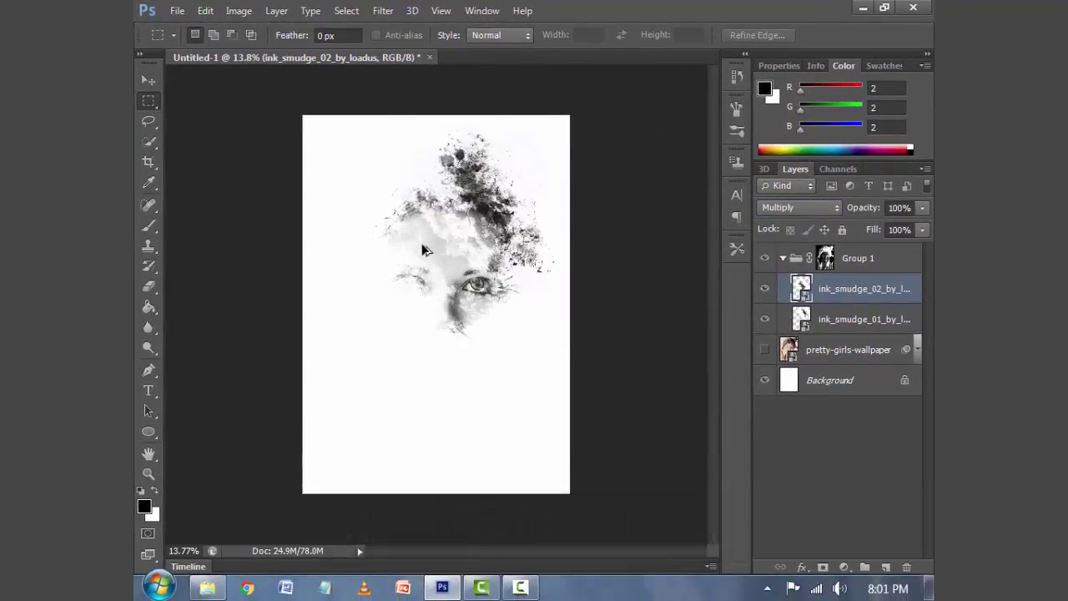
left_click_drag(425, 247, 408, 310)
Fit the smudge copy at about 57%, tilted −25°, along the forehead, then Alt-drag another copy lower.
key("ctrl+t")
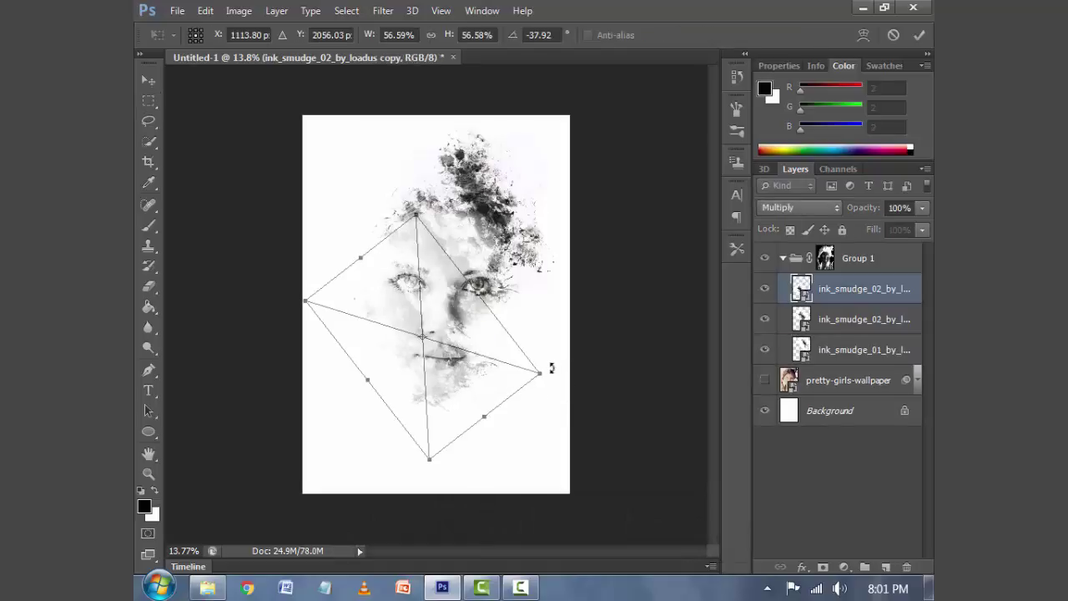
mouse_move(551, 392)
left_mouse_down()
mouse_move(528, 379)
mouse_move(559, 399)
left_mouse_up()
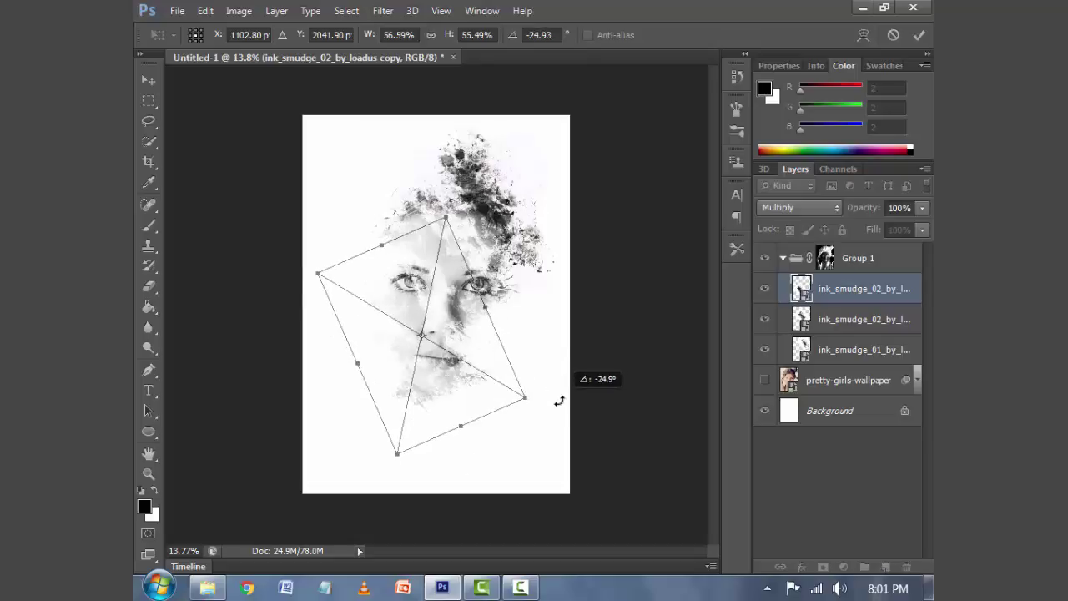
left_click_drag(438, 306, 423, 256)
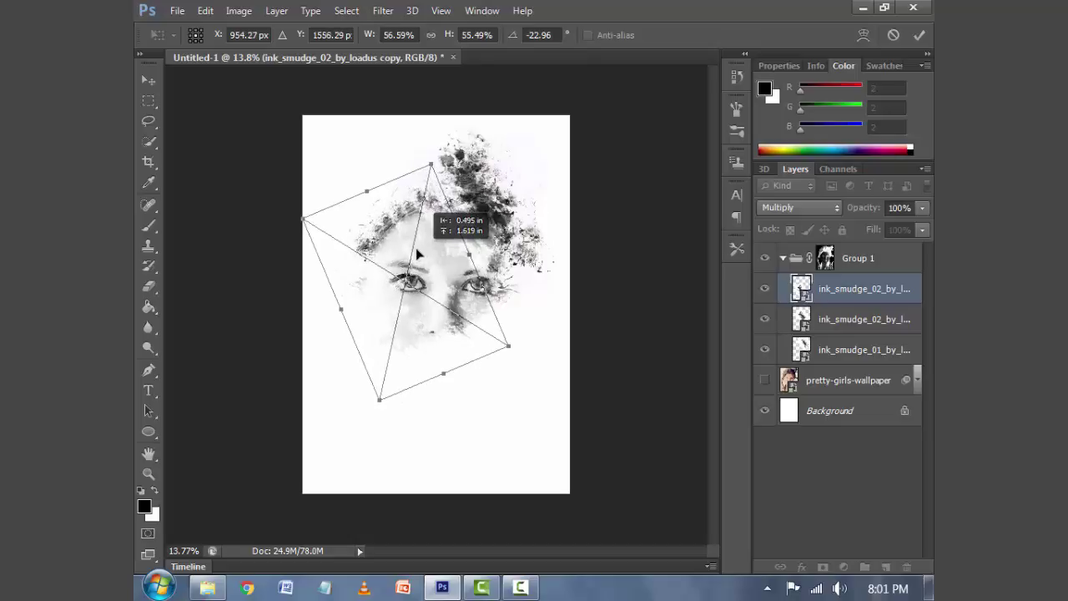
left_click_drag(423, 255, 423, 254)
left_click_drag(534, 352, 534, 341)
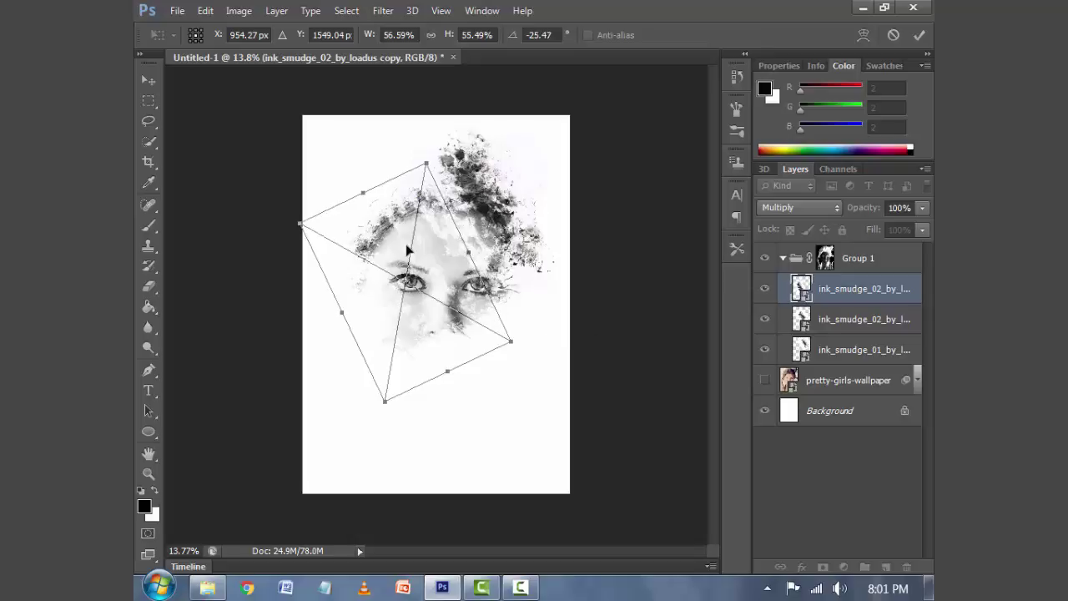
left_click_drag(409, 251, 410, 250)
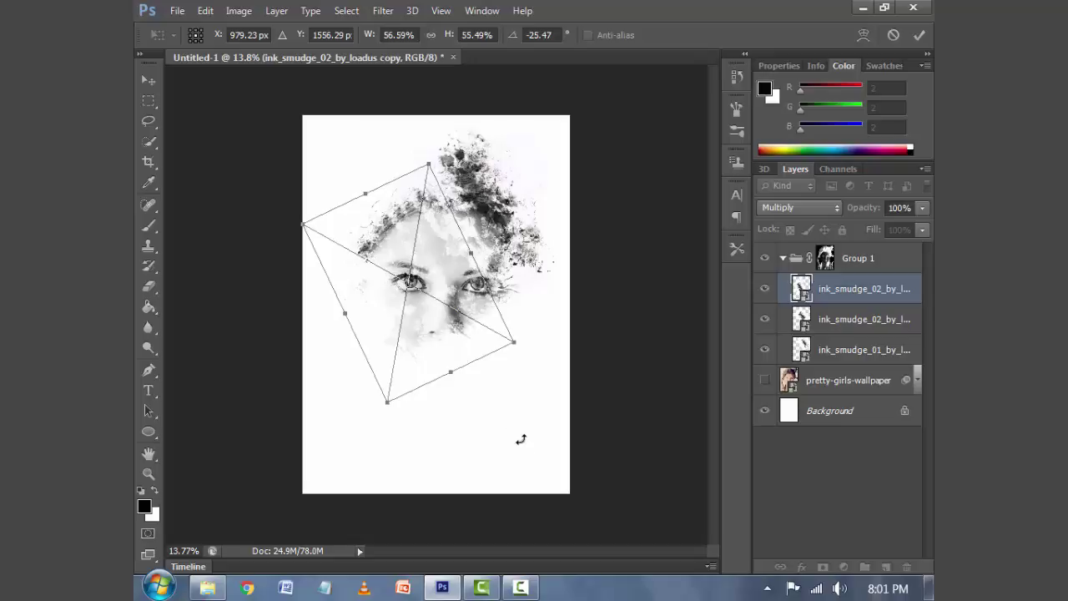
key("m")
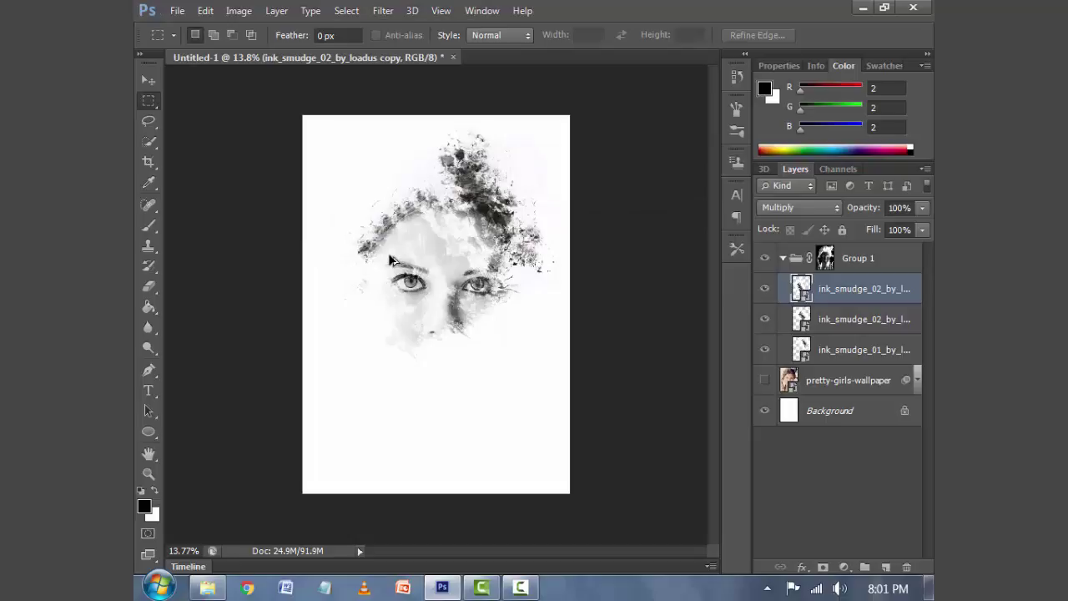
left_click_drag(390, 259, 393, 322)
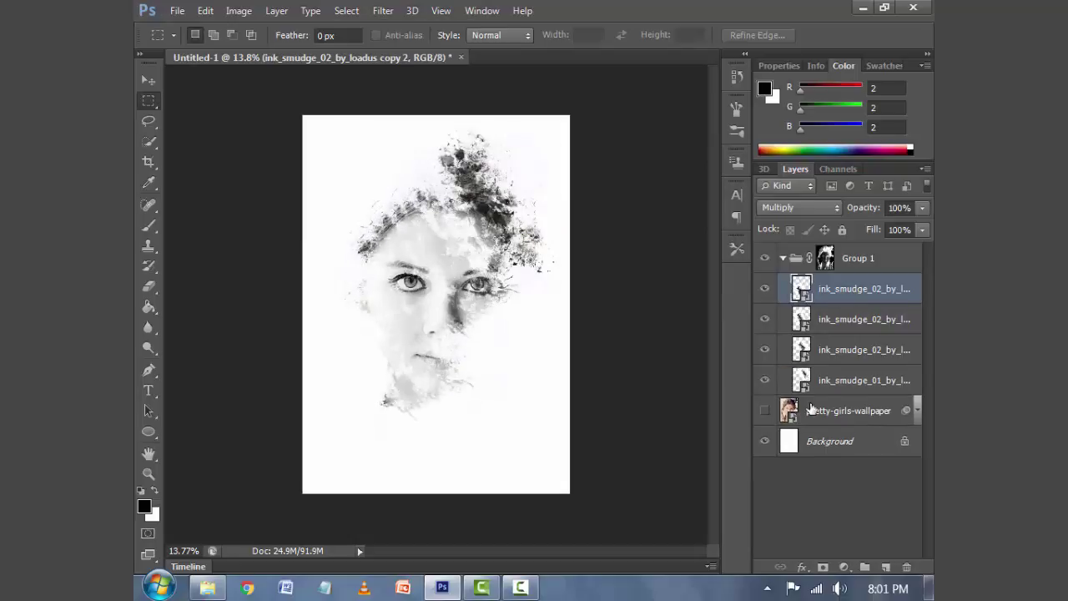
Tilt the copy 2 smudge to about −33° over the left cheek, then drag another copy toward the chin.
key("ctrl+t")
left_click_drag(551, 400, 562, 360)
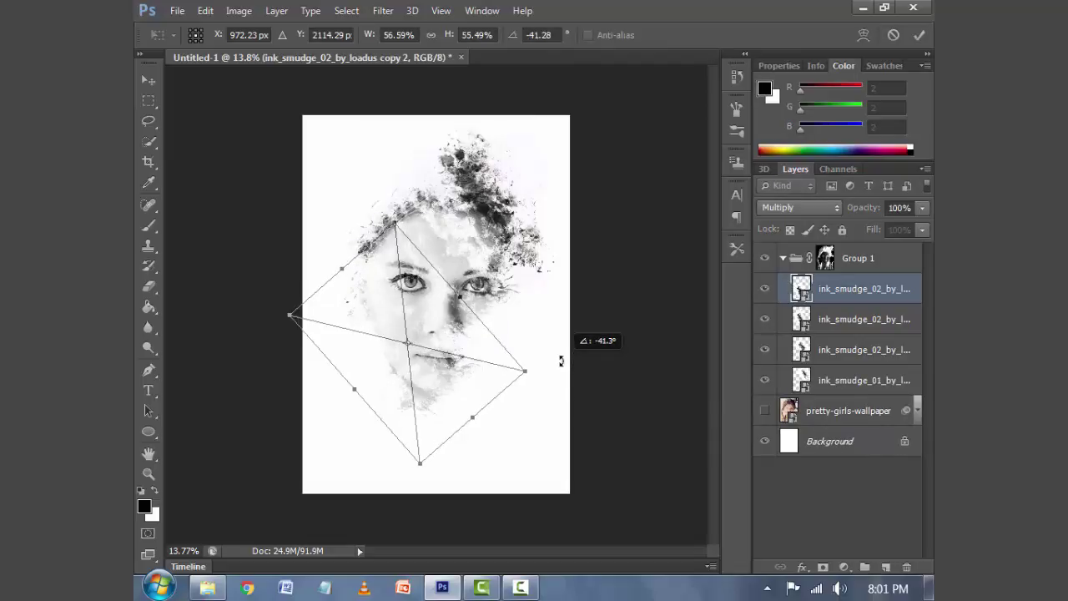
left_click_drag(406, 311, 387, 302)
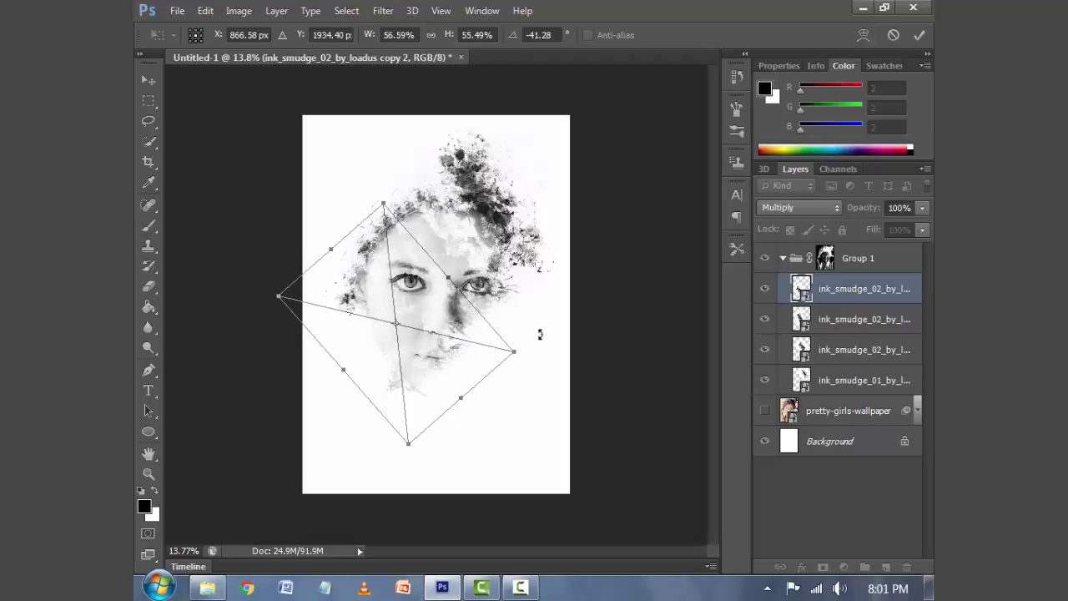
left_click_drag(541, 340, 540, 366)
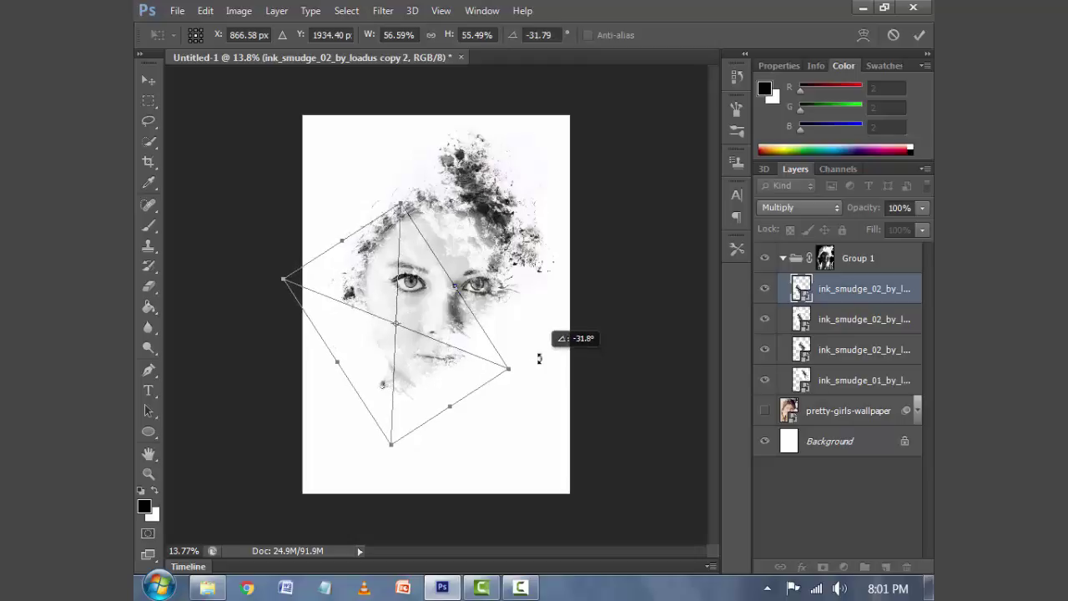
left_click_drag(539, 366, 541, 359)
left_click_drag(434, 313, 433, 311)
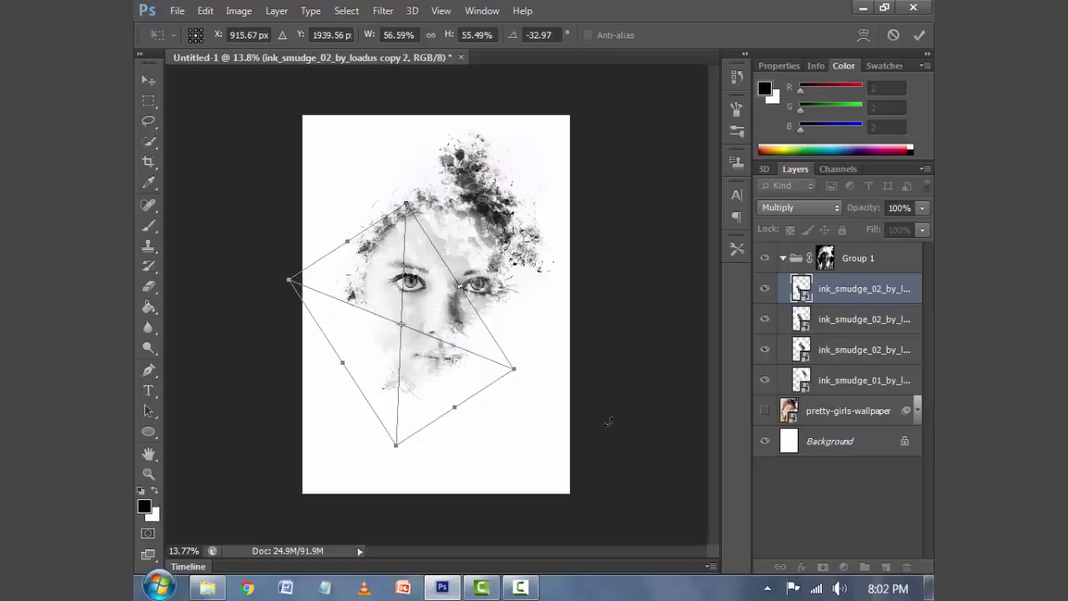
key("m")
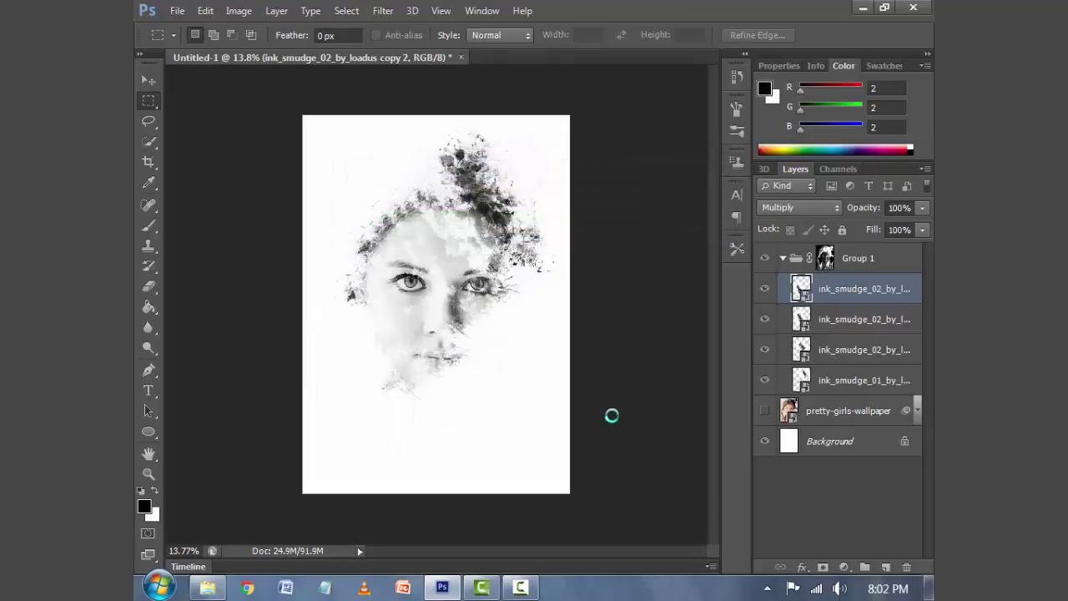
left_click_drag(393, 302, 433, 347)
Rotate the copy 3 smudge to about 41° and position it over the face's right side and hair.
key("ctrl+t")
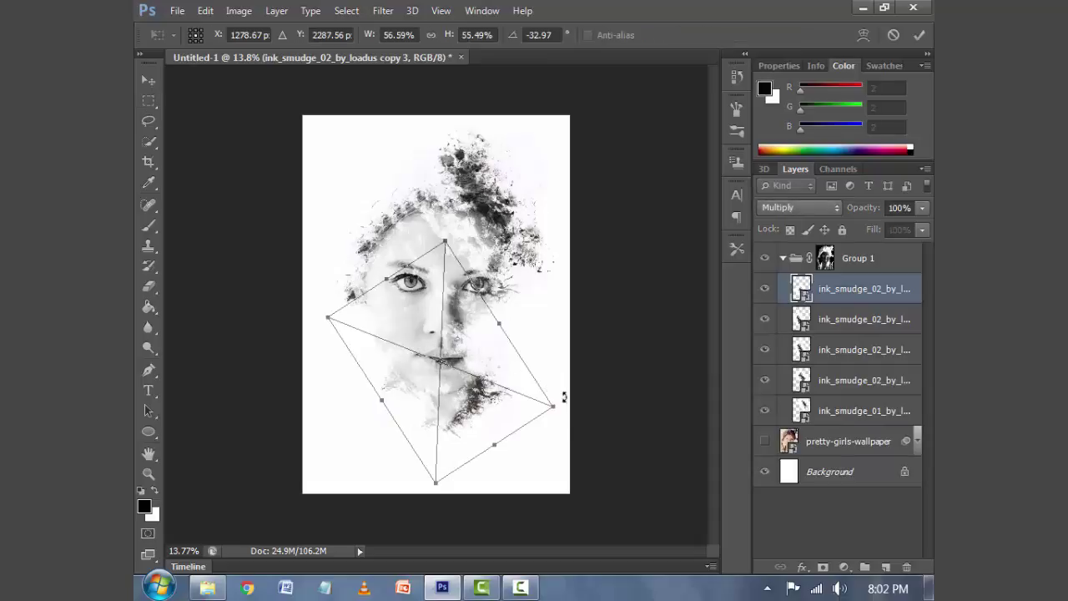
mouse_move(561, 392)
left_mouse_down()
mouse_move(448, 461)
mouse_move(422, 441)
left_mouse_up()
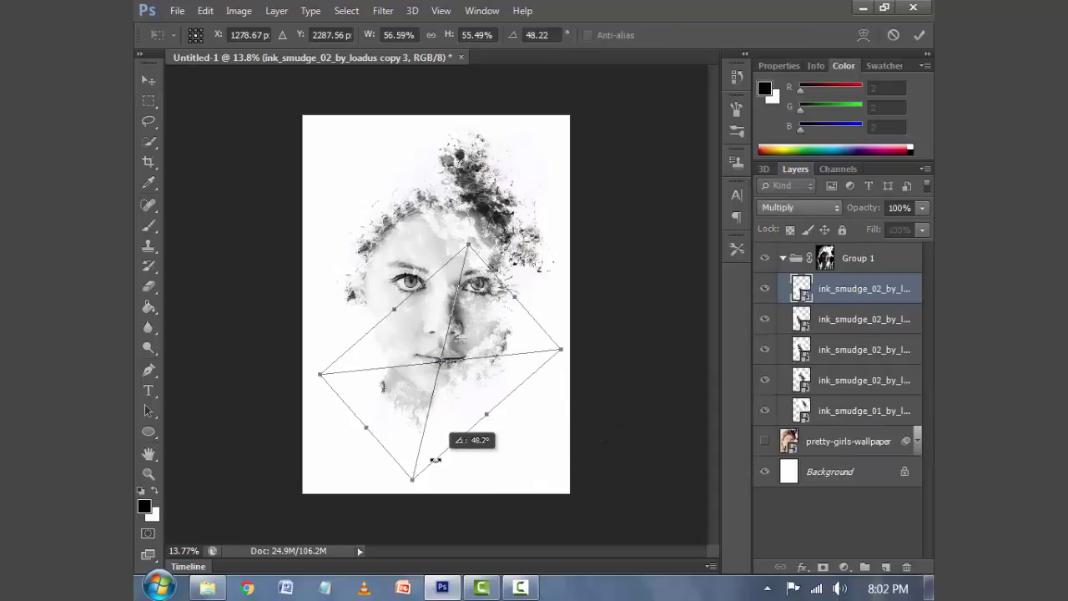
mouse_move(503, 321)
left_mouse_down()
mouse_move(518, 307)
mouse_move(519, 318)
mouse_move(524, 282)
left_mouse_up()
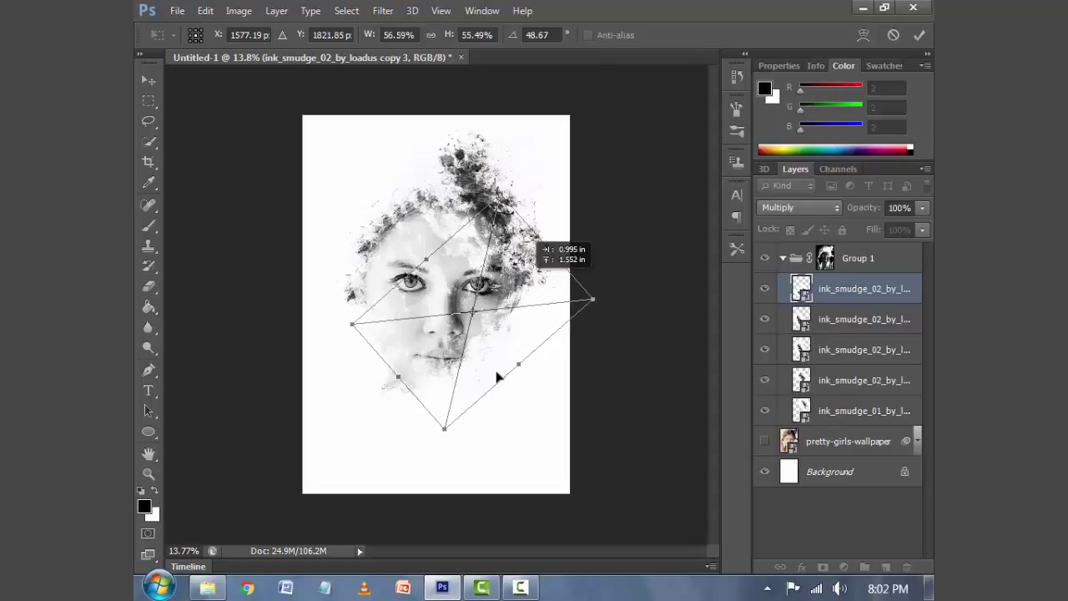
left_click_drag(444, 440, 459, 444)
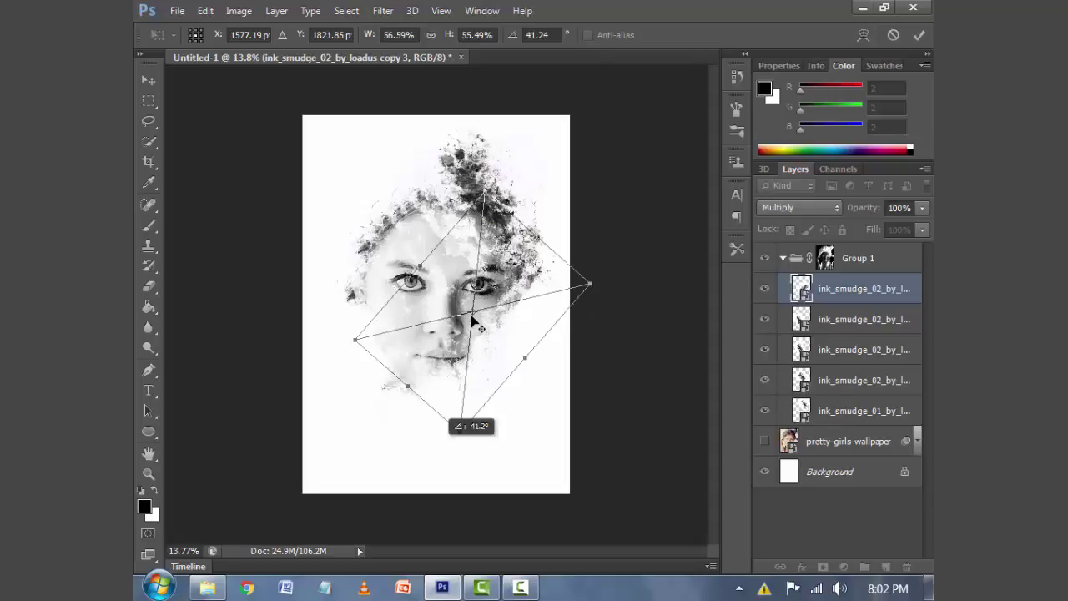
left_click_drag(472, 314, 477, 318)
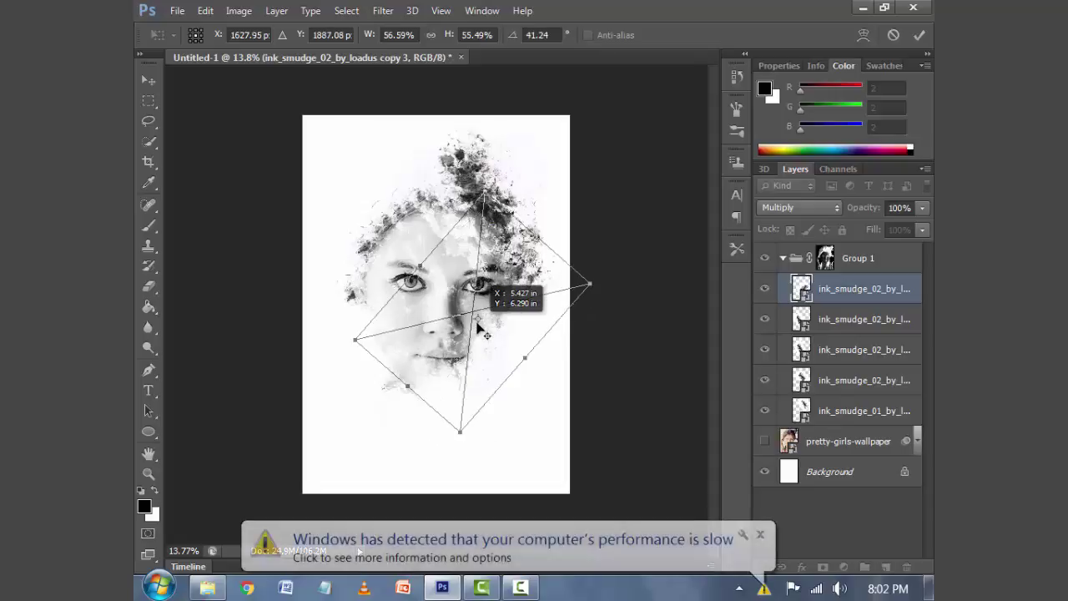
left_click(760, 534)
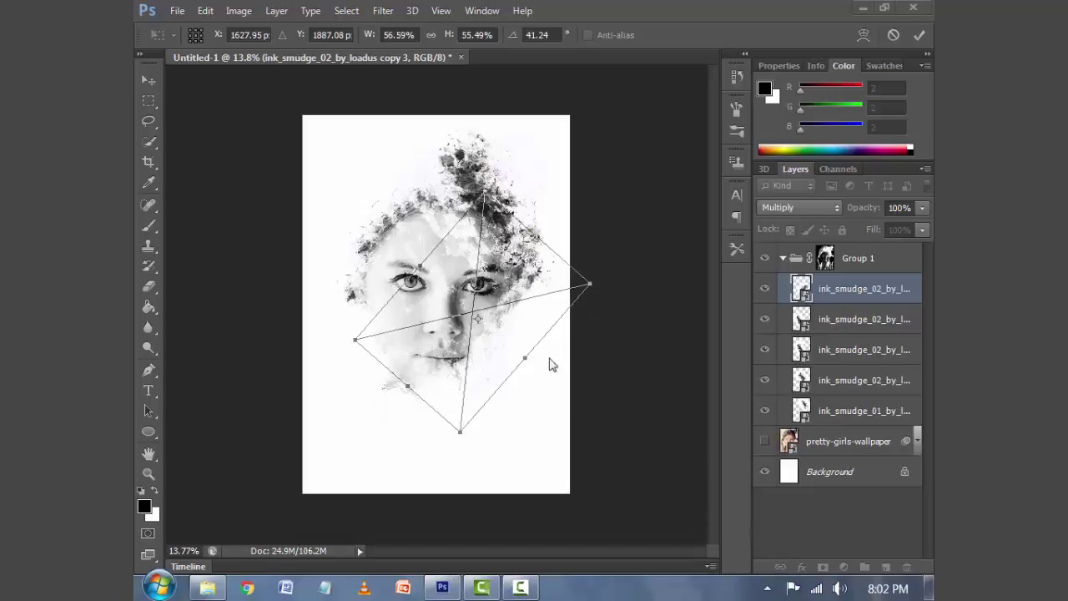
left_click(516, 312)
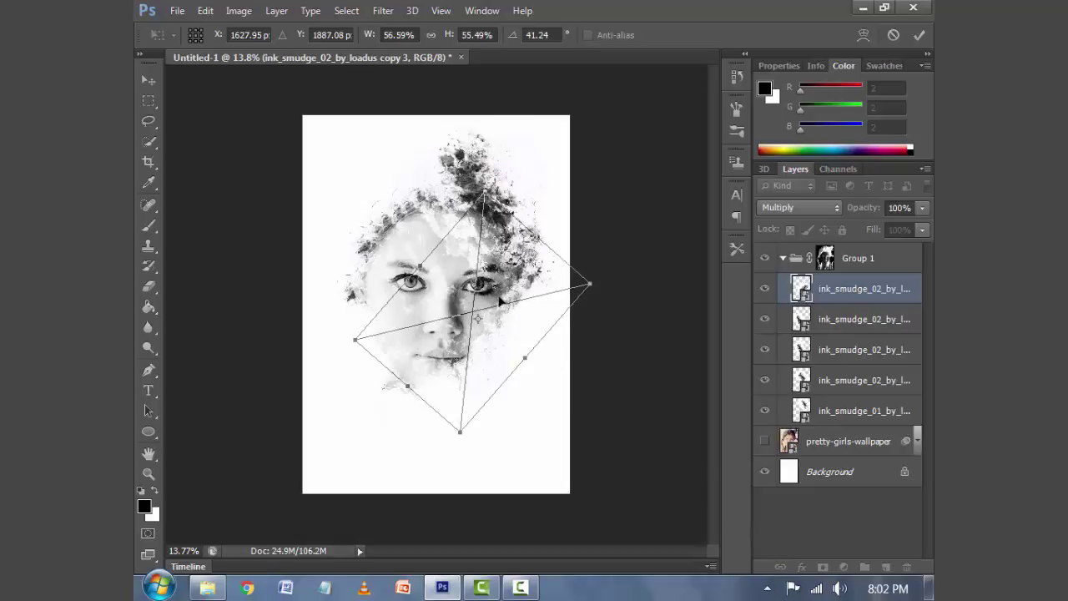
left_click_drag(500, 300, 510, 307)
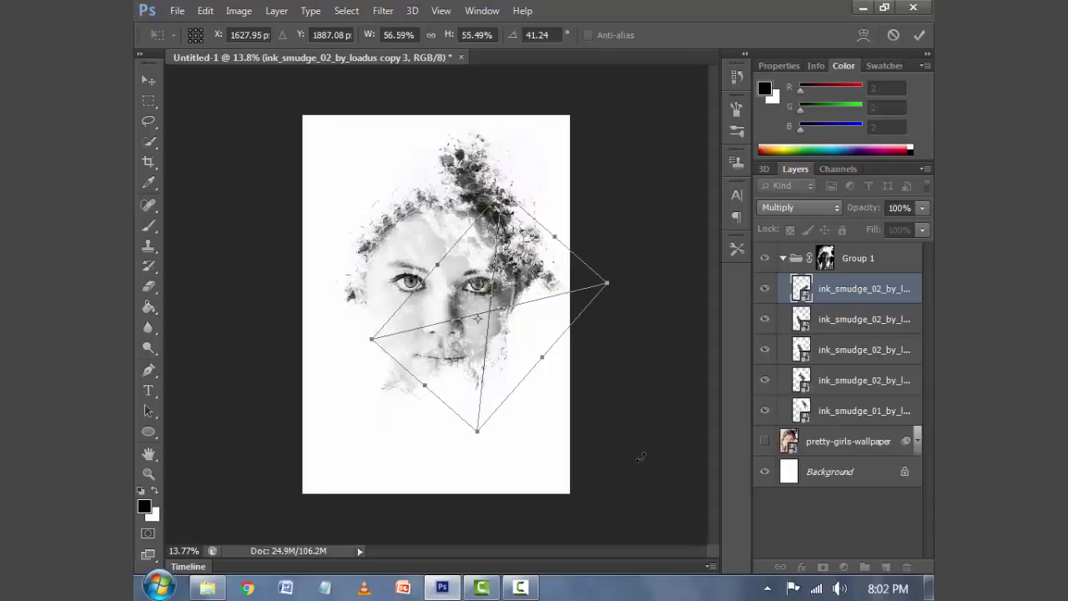
key("Return")
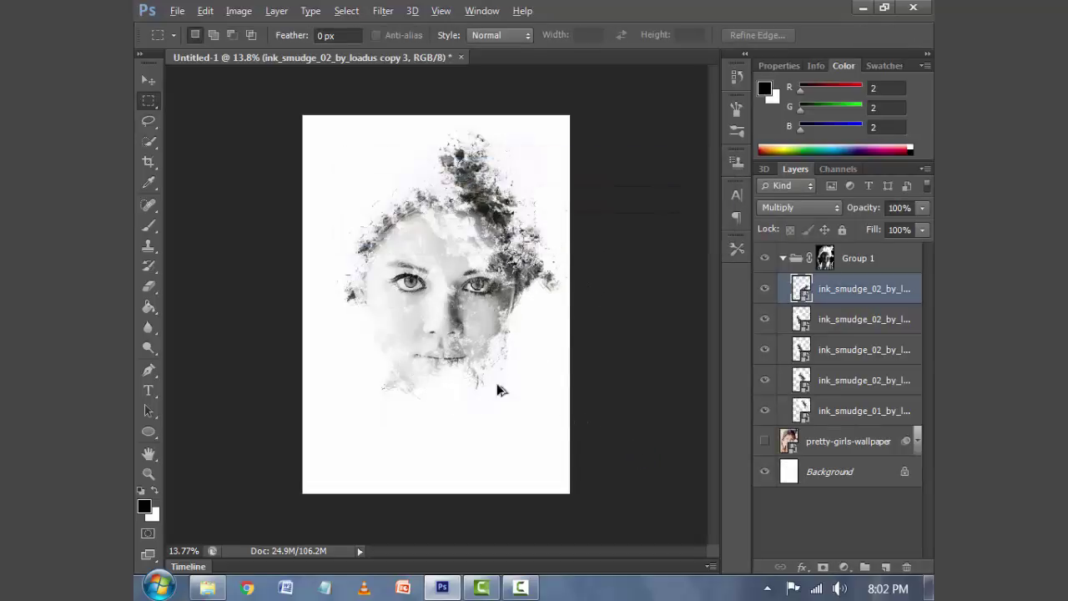
Duplicate a copy 4 smudge lower on the face, rotated about 45.6° and shifted down.
left_click_drag(488, 317, 491, 368)
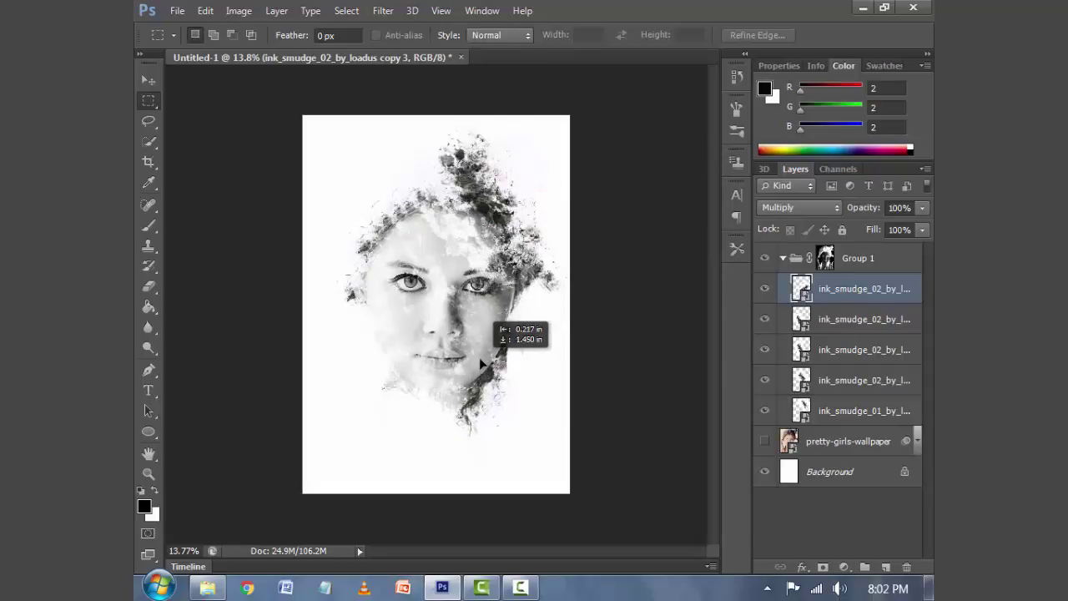
key("ctrl+t")
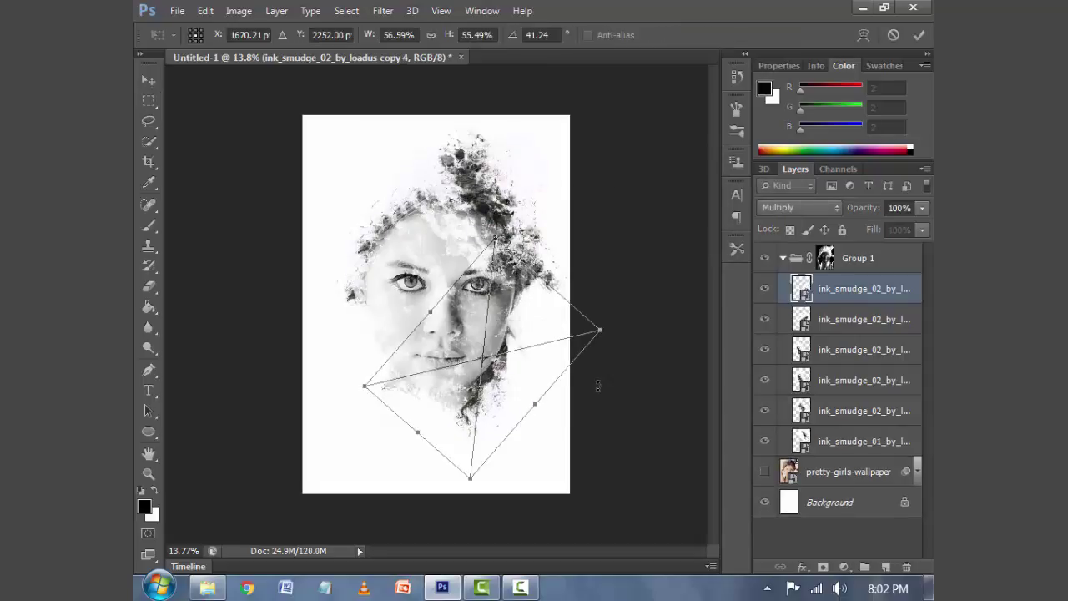
left_click_drag(604, 376, 602, 385)
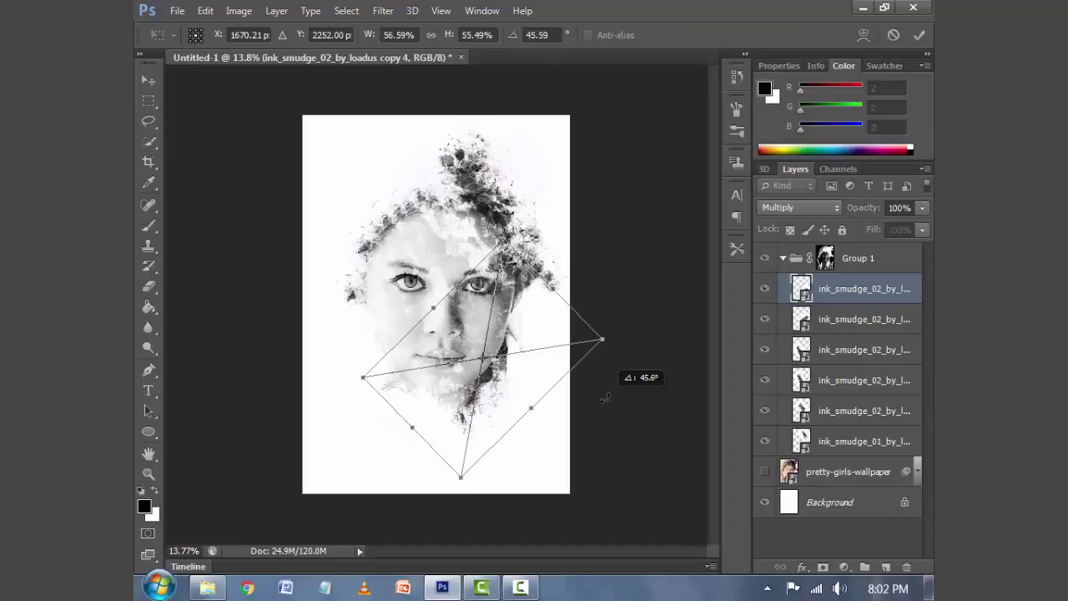
left_click_drag(543, 316, 538, 325)
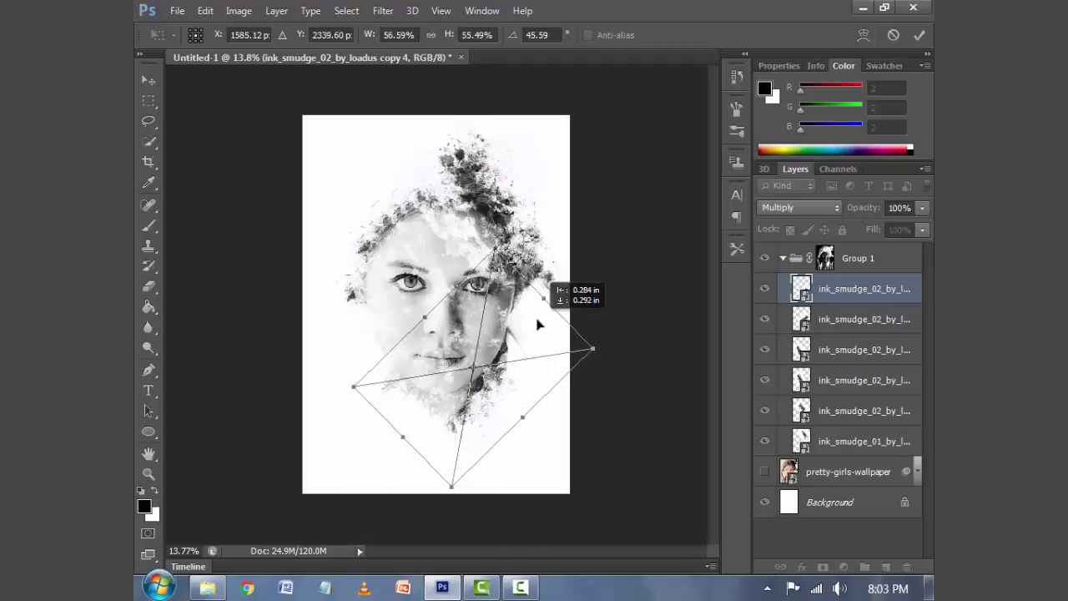
key("m")
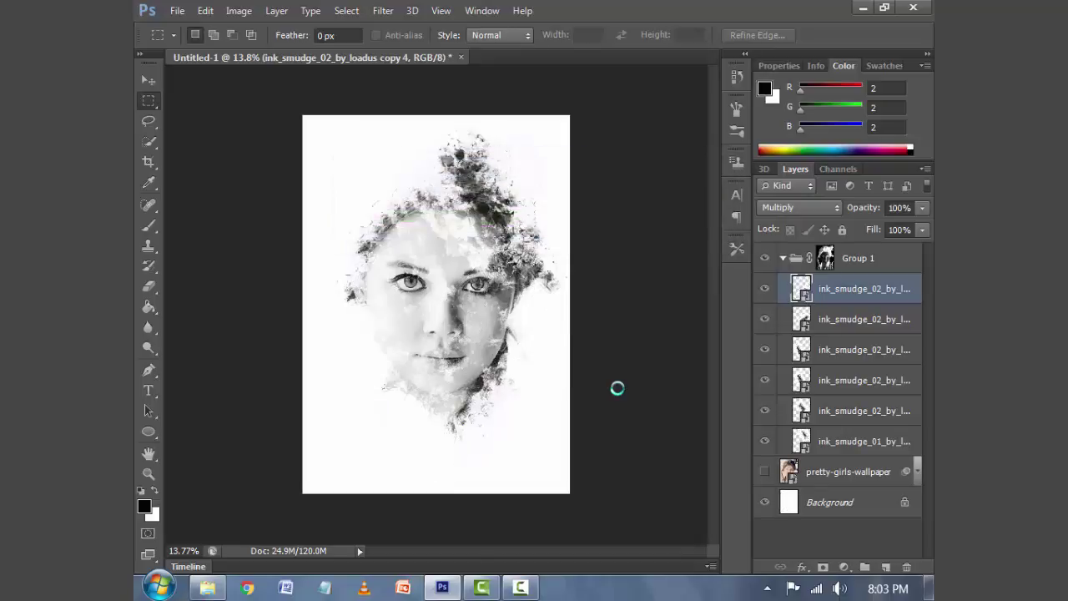
Collapse Group 1 and place a visible copy of the pretty-girls-wallpaper layer above it.
left_click(783, 258)
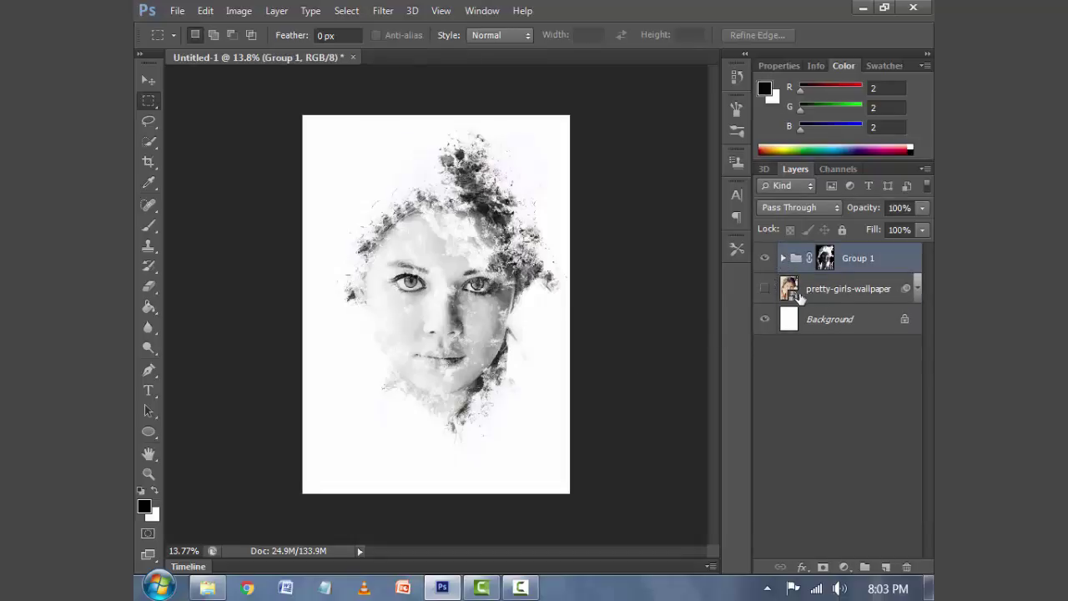
left_click(845, 287)
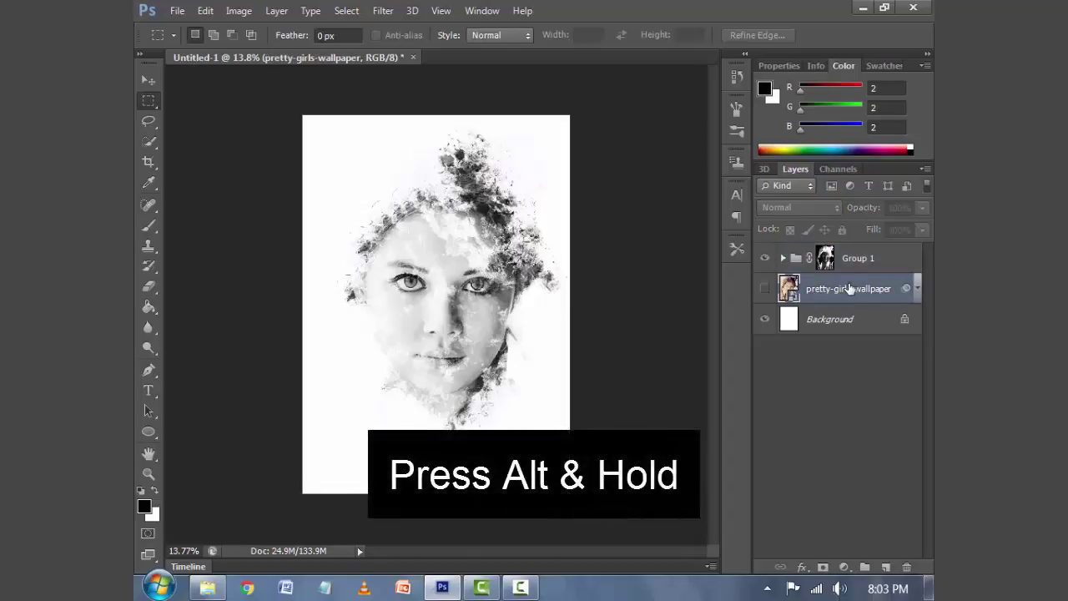
left_click_drag(849, 288, 841, 246)
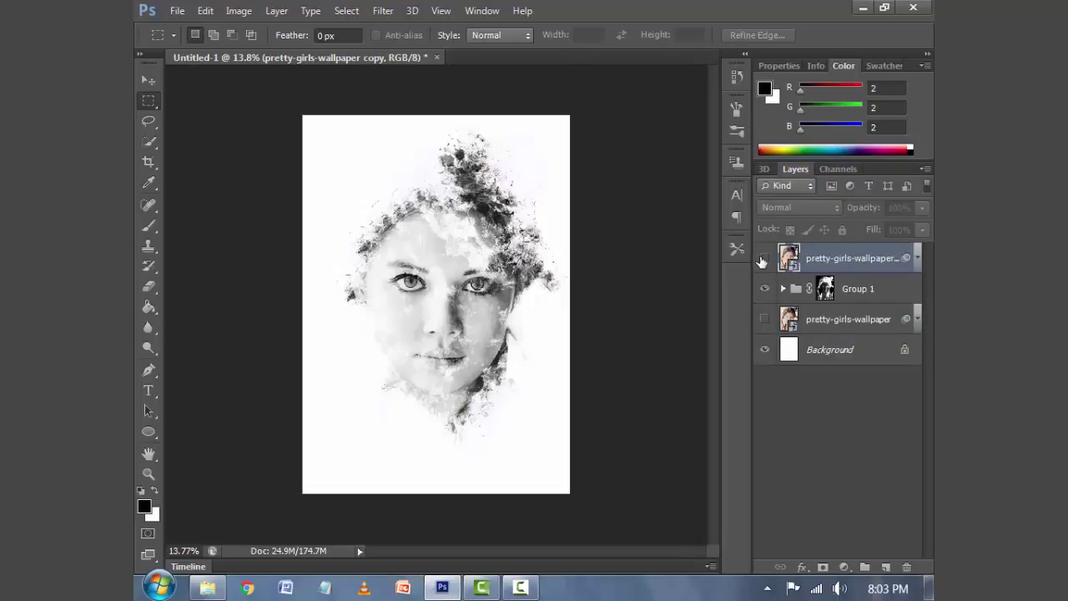
left_click(763, 259)
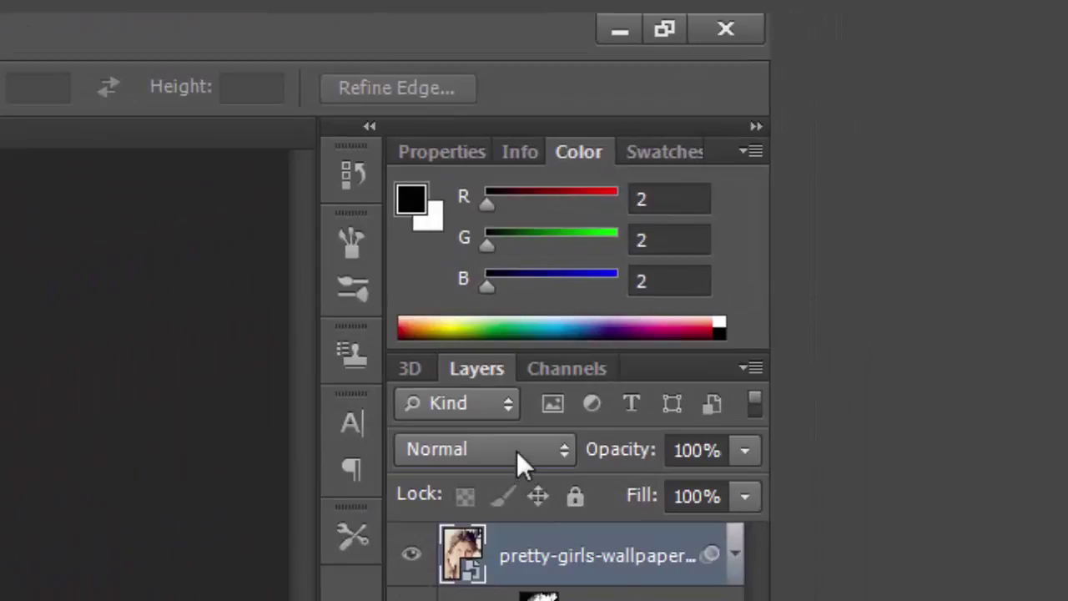
Set the photo copy to Multiply blending and give it a layer mask.
left_click(516, 451)
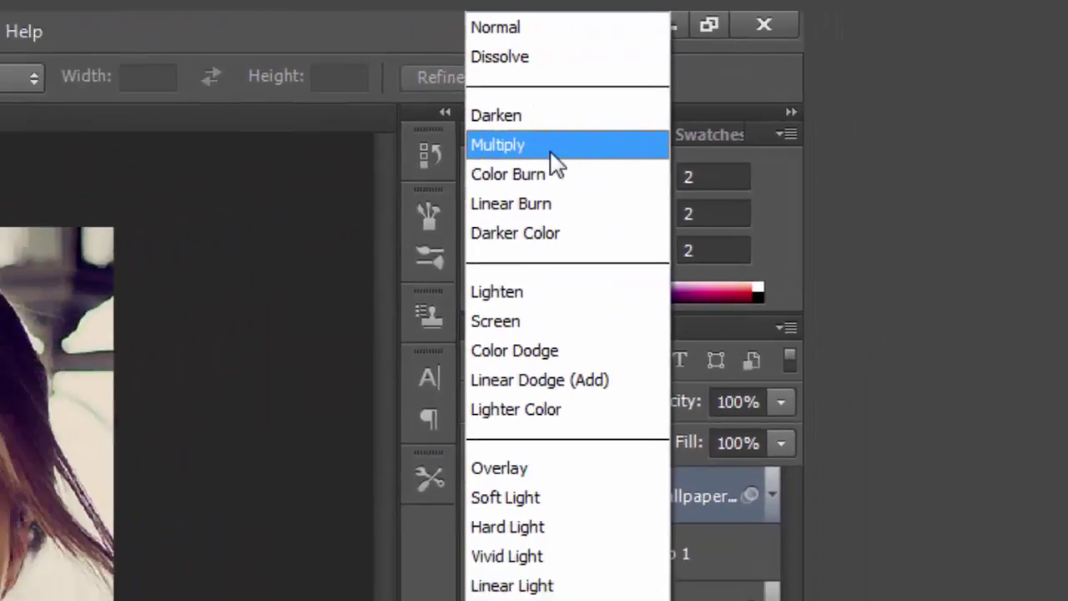
left_click(488, 162)
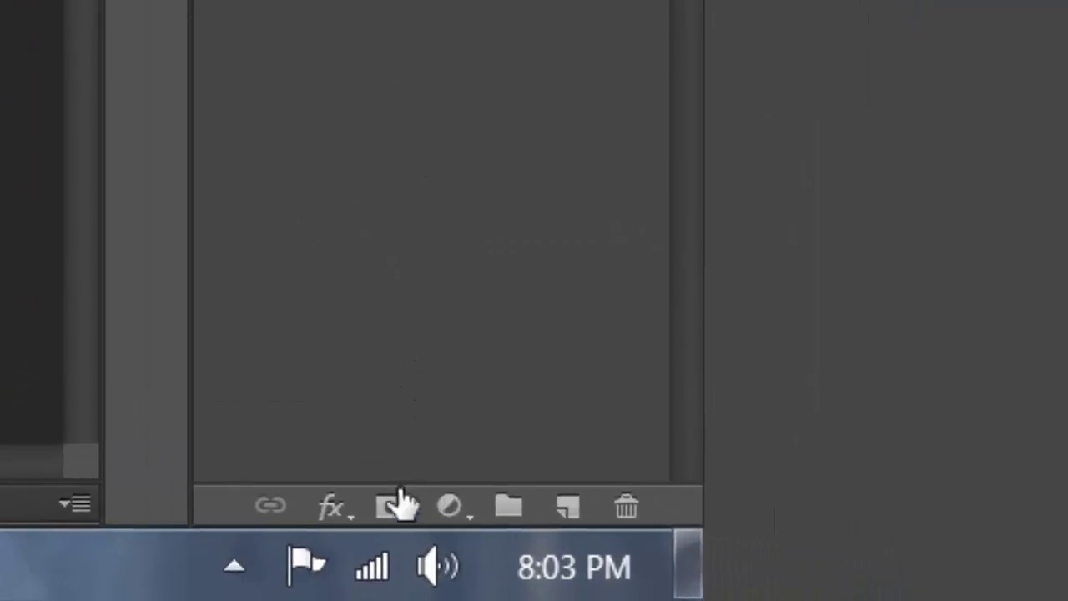
left_click(397, 506)
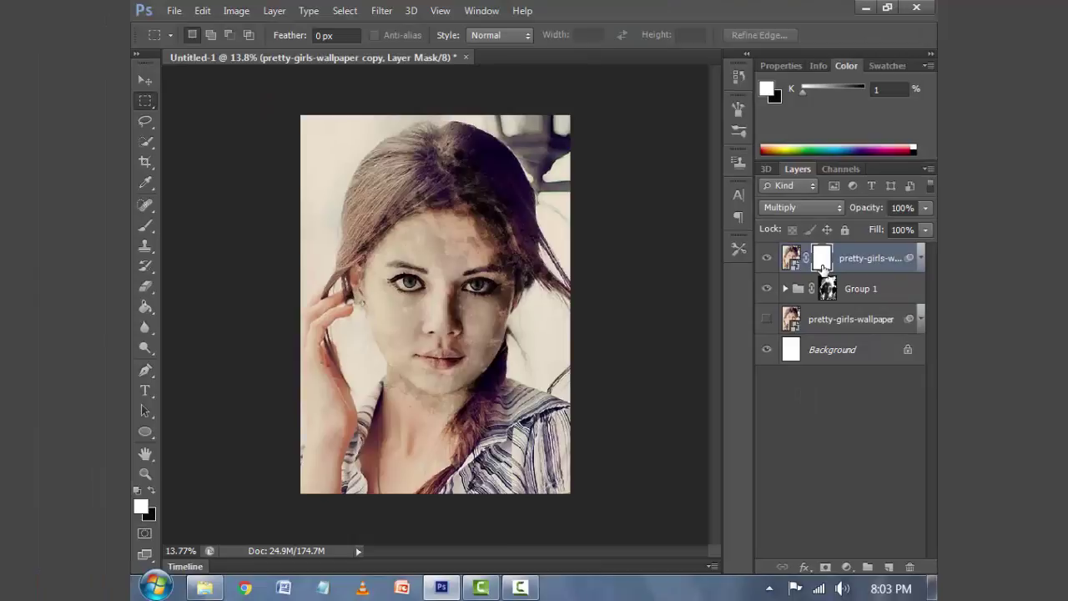
Invert the photo copy's layer mask to black, hiding the colour photo.
key("ctrl+i")
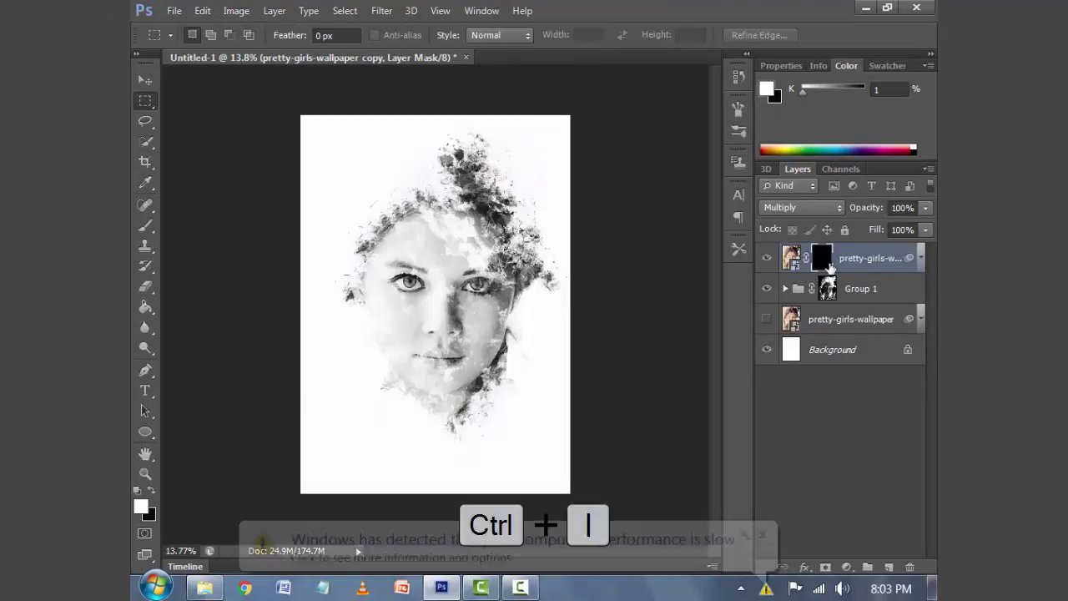
left_click(763, 534)
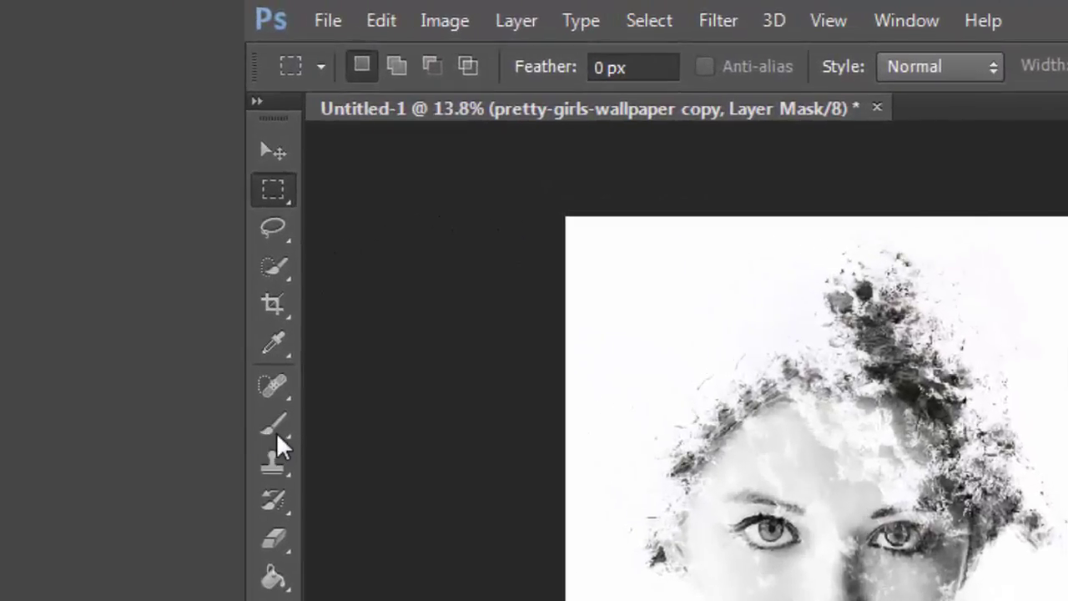
Switch to the Brush tool with textured brush preset 1273.
left_click(288, 432)
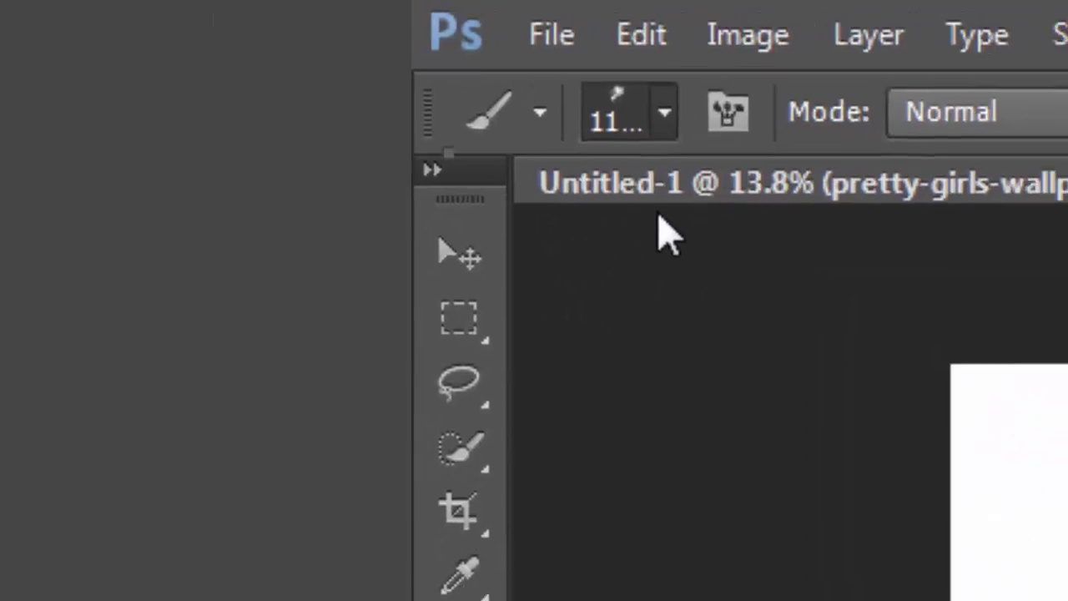
left_click(693, 121)
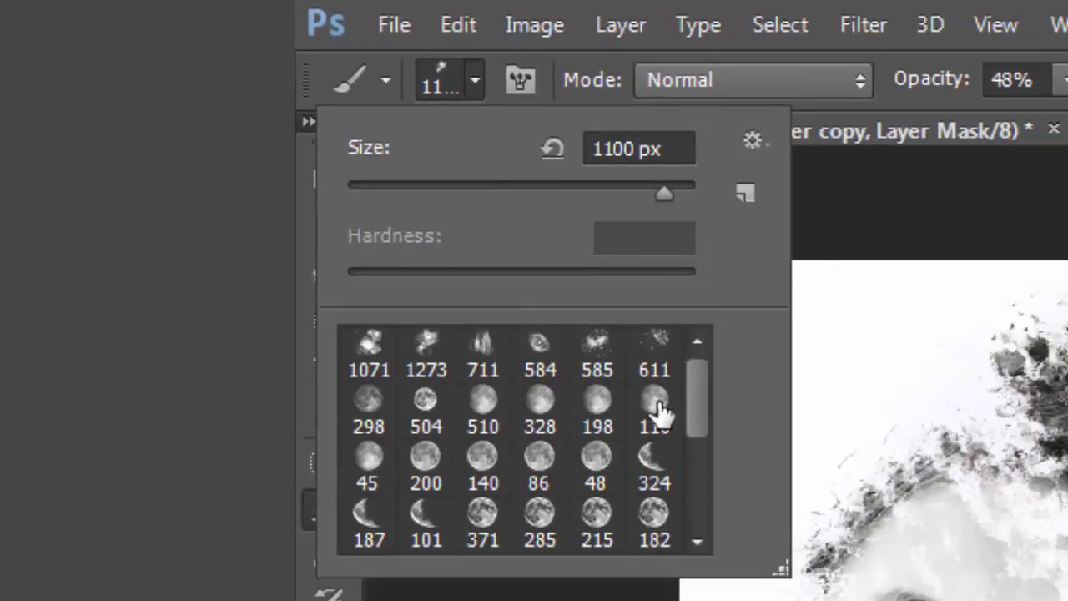
mouse_move(701, 389)
left_mouse_down()
mouse_move(696, 505)
mouse_move(698, 376)
left_mouse_up()
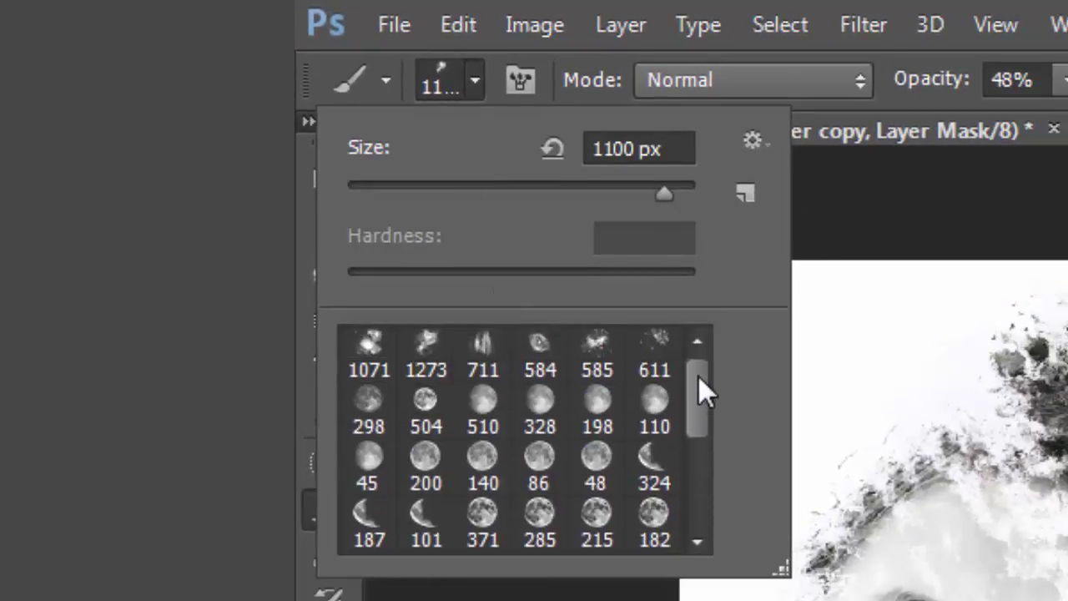
left_click(436, 364)
key("Return")
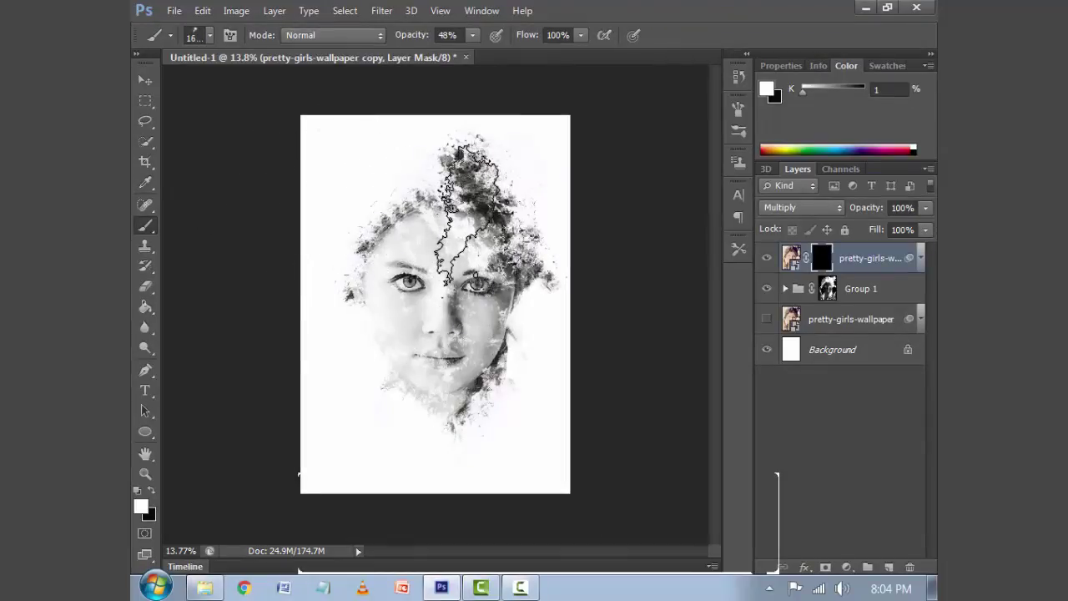
Paint white on the mask over the hair, right cheek and chin to reveal colour.
mouse_move(467, 215)
left_mouse_down()
mouse_move(476, 363)
mouse_move(456, 357)
mouse_move(455, 229)
mouse_move(494, 276)
mouse_move(473, 390)
left_mouse_up()
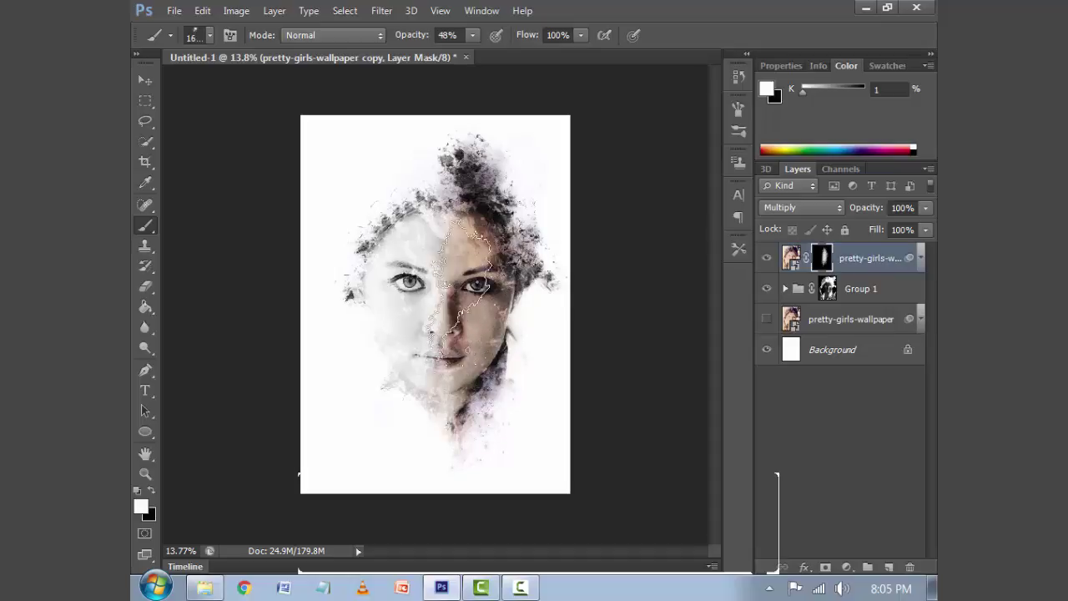
mouse_move(452, 281)
left_mouse_down()
mouse_move(469, 344)
mouse_move(463, 204)
mouse_move(472, 354)
mouse_move(491, 283)
mouse_move(475, 357)
mouse_move(446, 292)
mouse_move(440, 380)
mouse_move(488, 342)
mouse_move(504, 300)
mouse_move(500, 254)
mouse_move(461, 192)
left_mouse_up()
key("bracketleft")
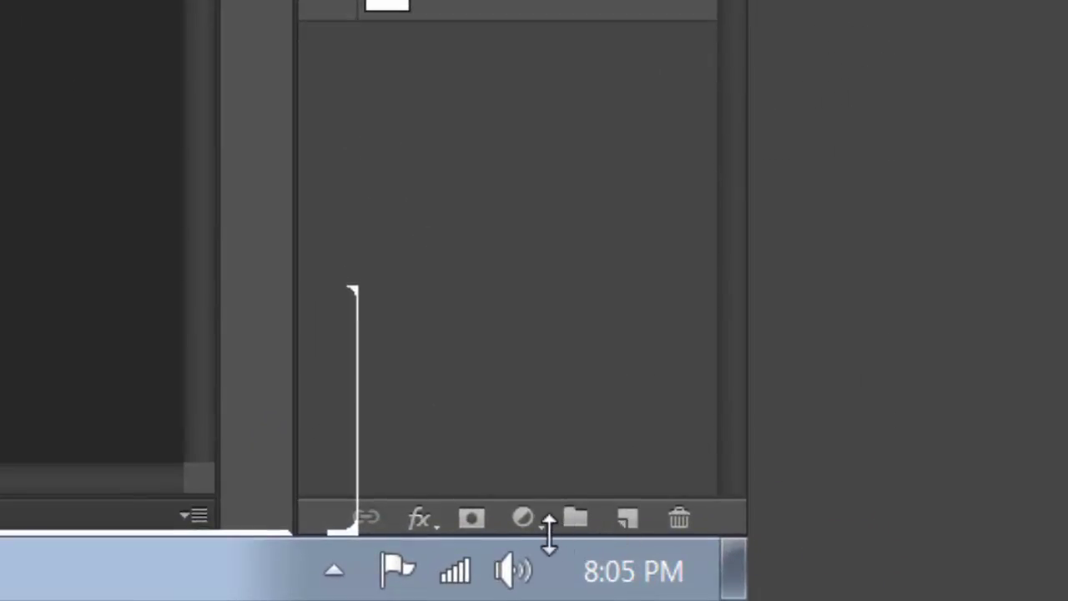
left_click(525, 518)
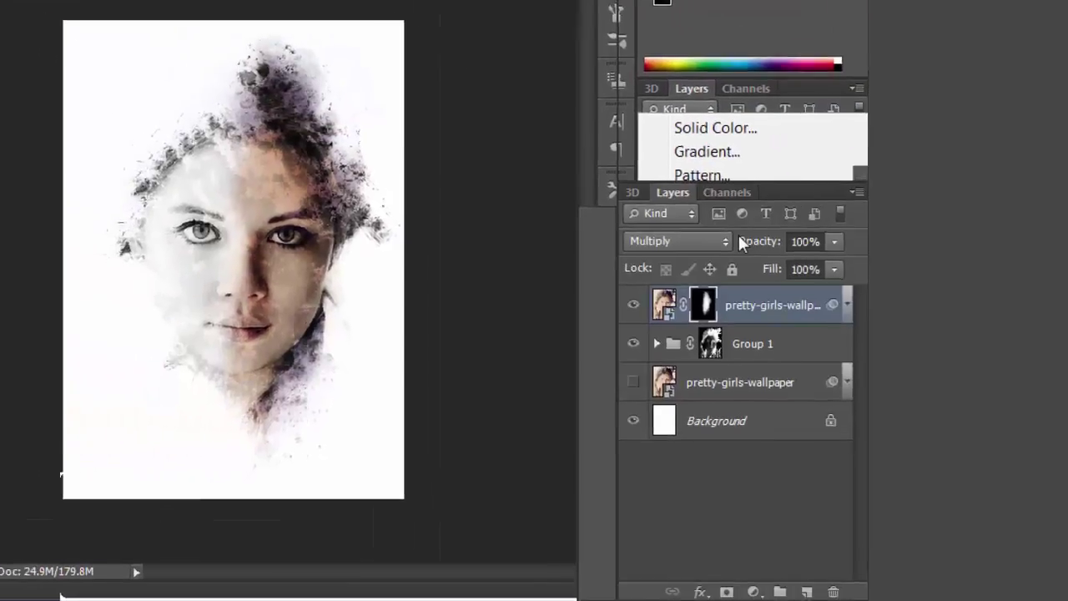
Set the Levels 1 output levels to 33 and 236 for faded blacks and whites.
key("Escape")
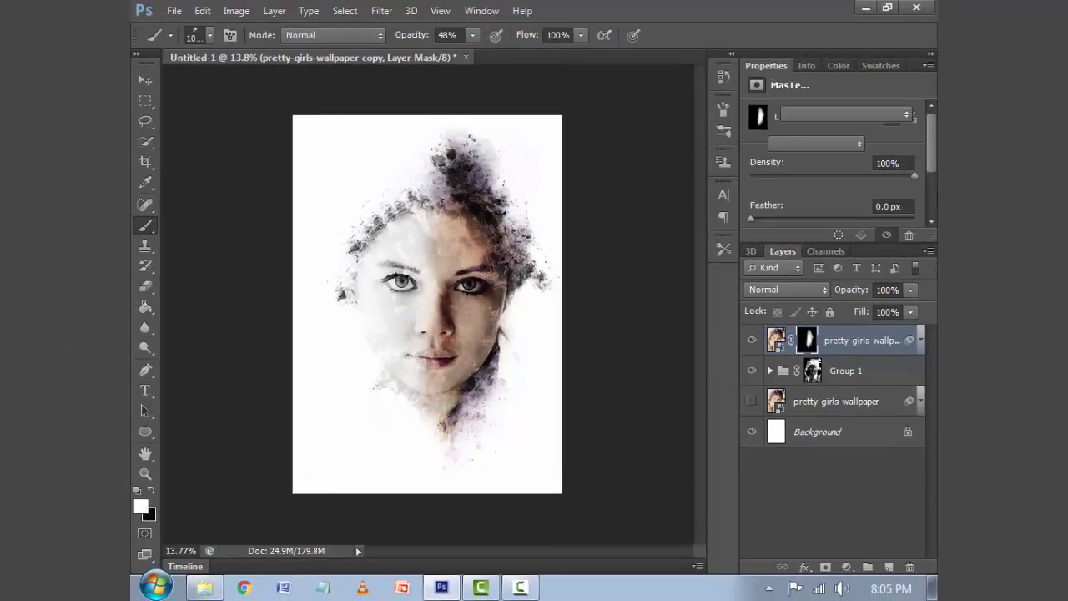
left_click_drag(933, 154, 933, 204)
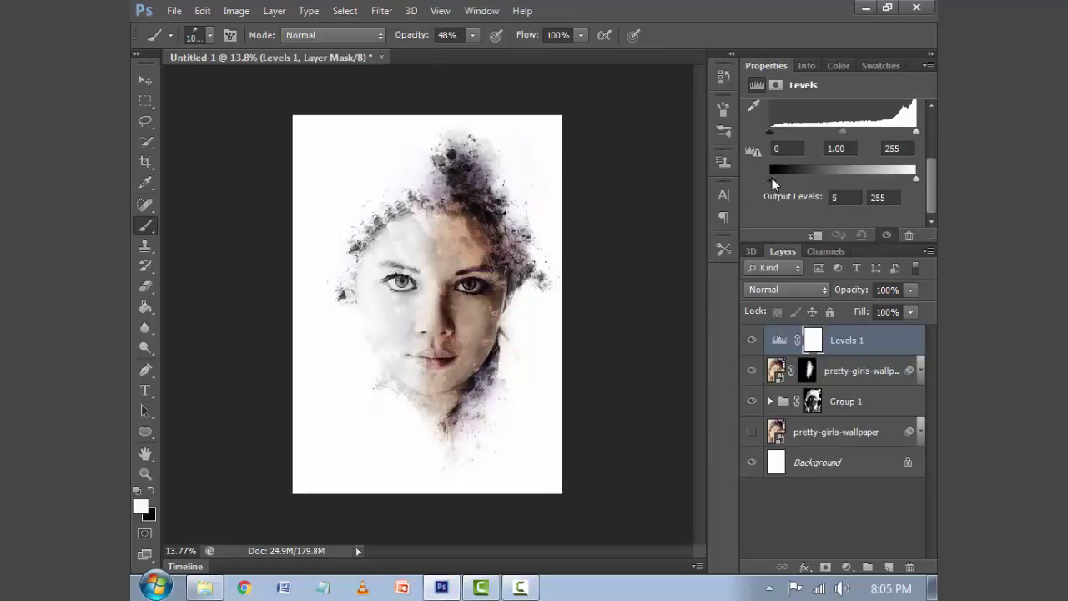
left_click_drag(771, 178, 790, 176)
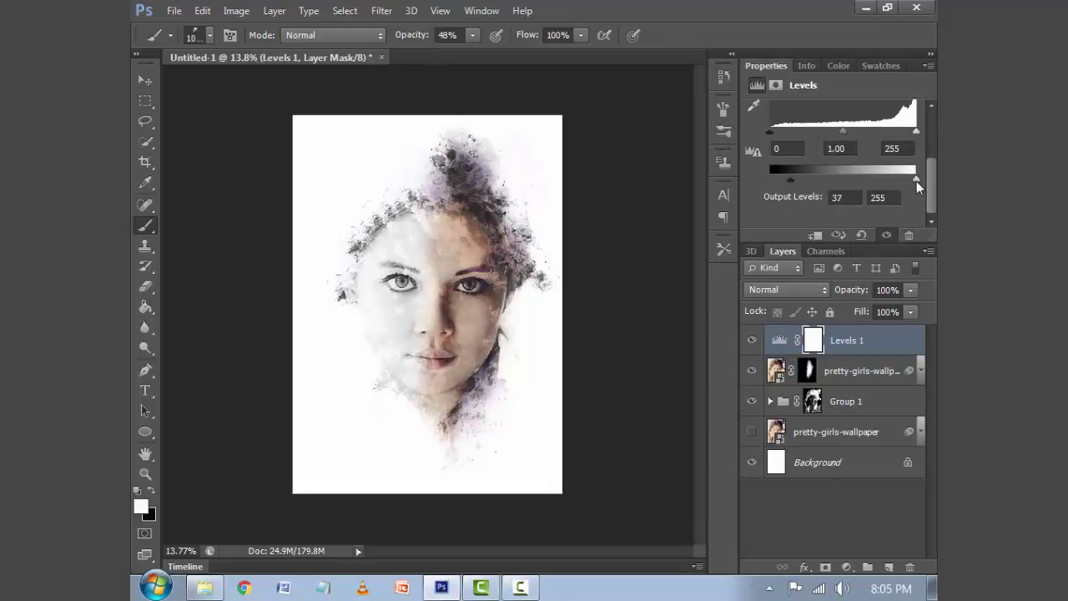
left_click_drag(915, 181, 908, 184)
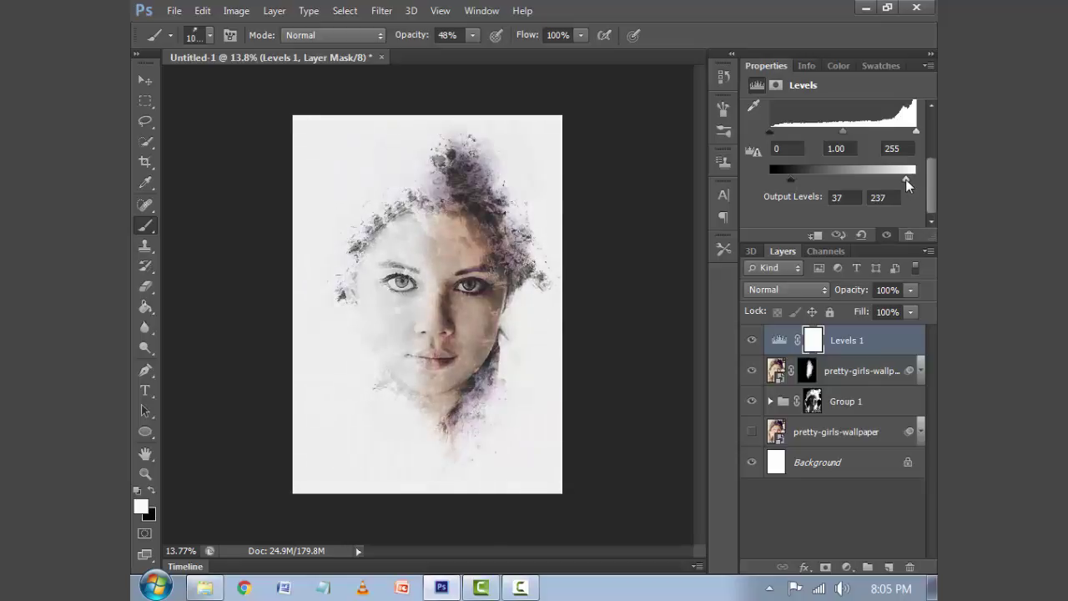
mouse_move(790, 179)
left_mouse_down()
mouse_move(801, 179)
mouse_move(788, 181)
left_mouse_up()
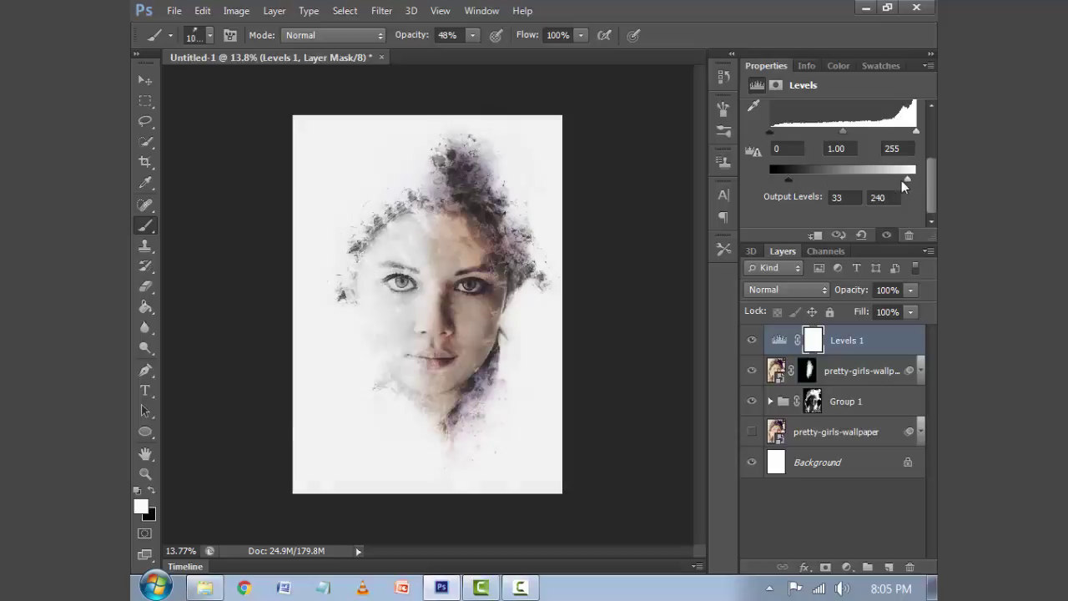
left_click_drag(906, 180, 905, 181)
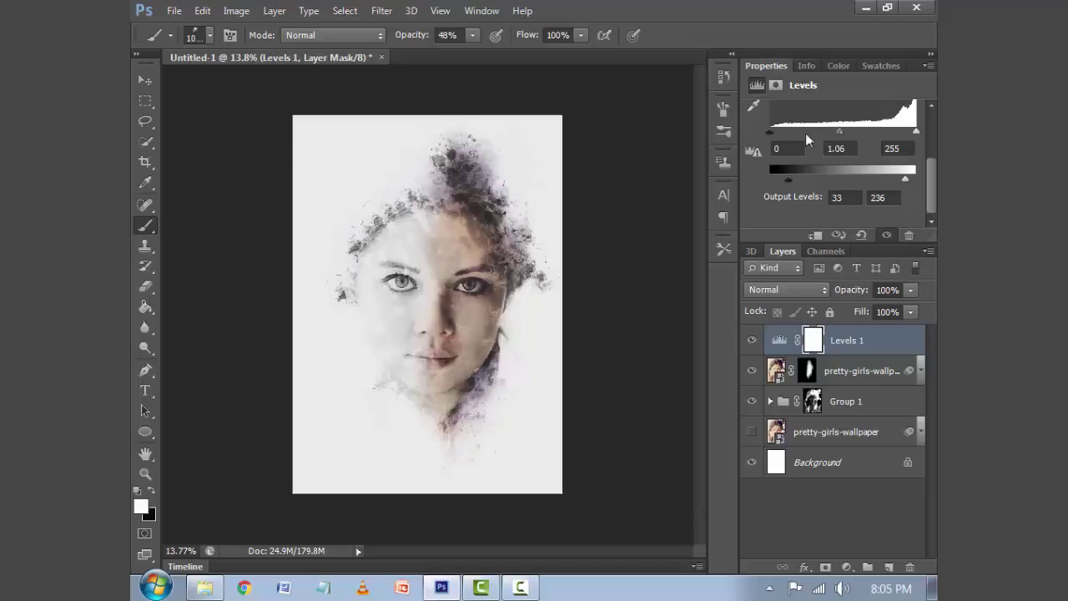
Set the Levels input points to 21/1.06/247, then hide panels to view the canvas.
left_click_drag(769, 132, 783, 132)
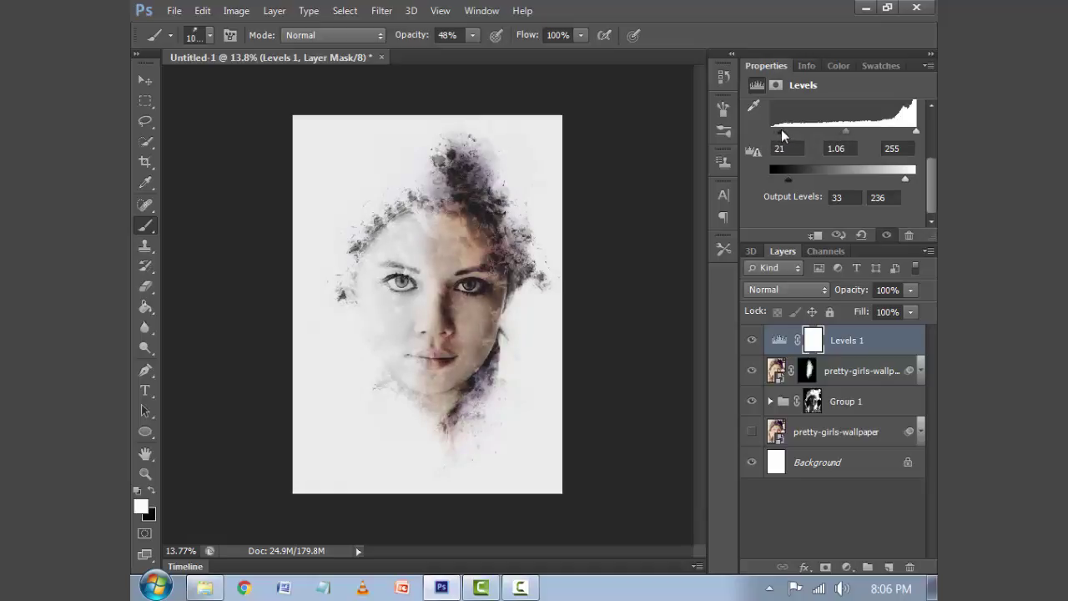
left_click_drag(915, 132, 912, 132)
left_click_drag(932, 180, 933, 148)
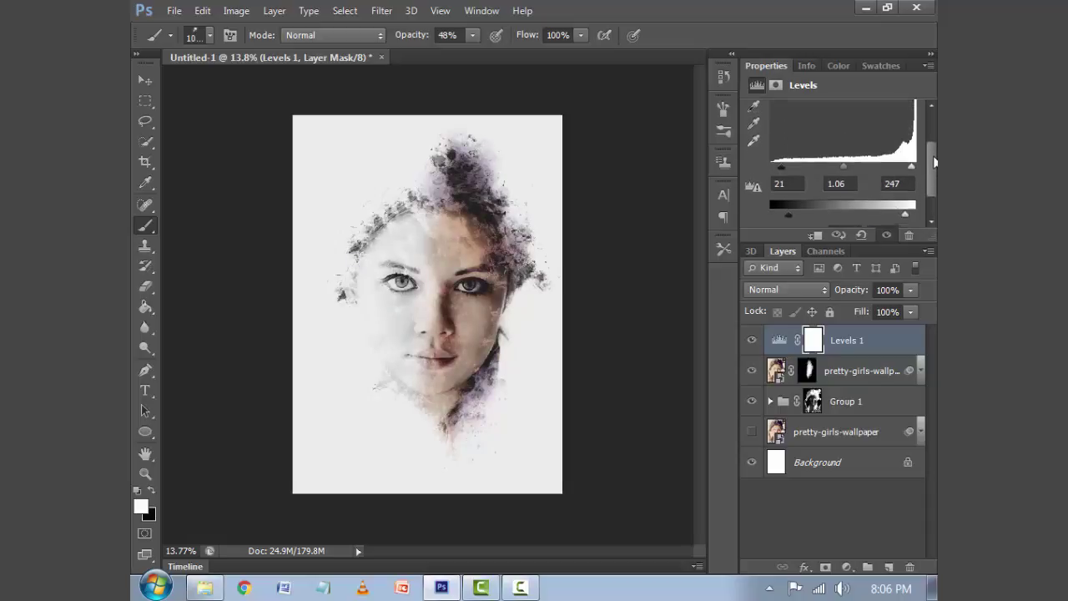
left_click(143, 80)
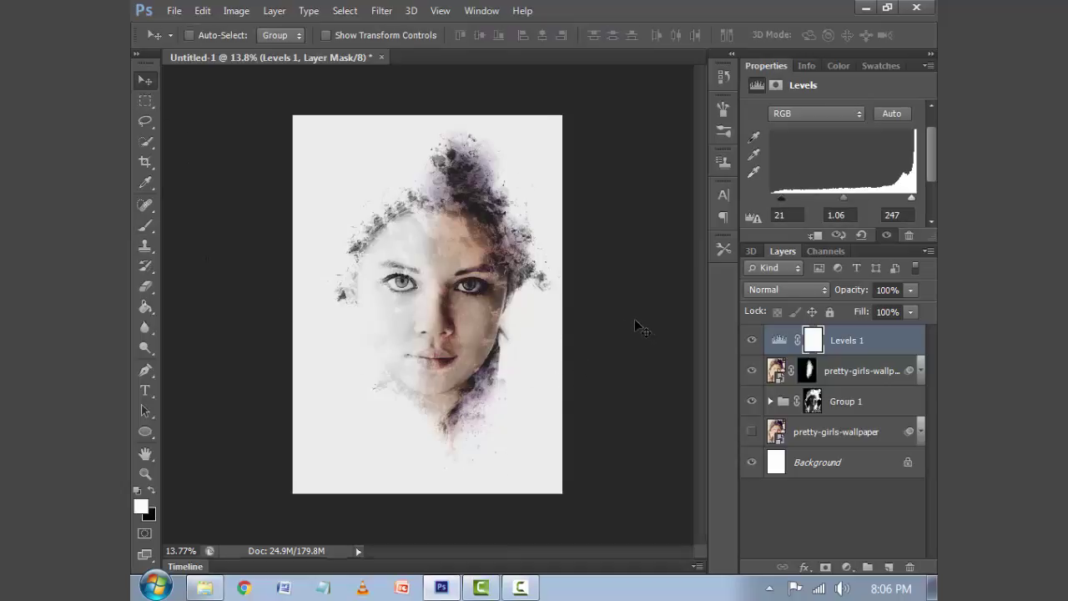
key("Tab")
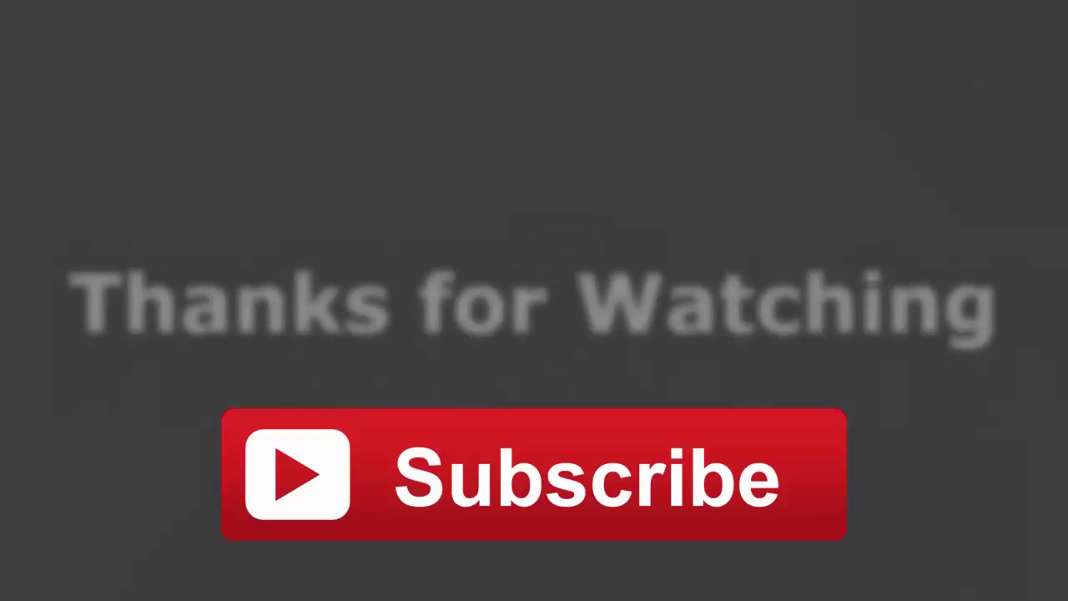